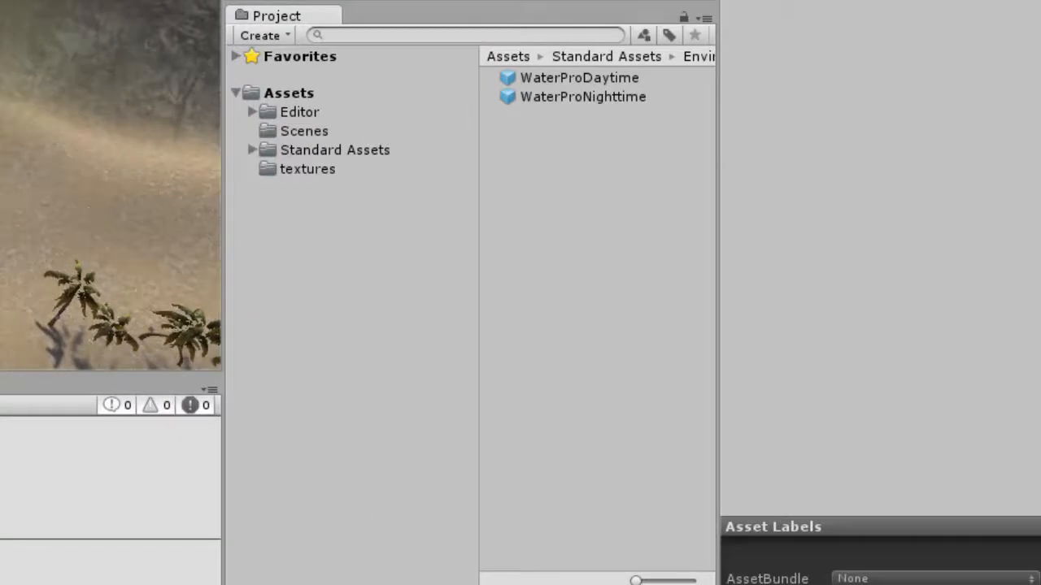
- Browse the Standard Assets folder to Characters, ThirdPersonCharacter and open its Prefabs folder
click(252, 150)
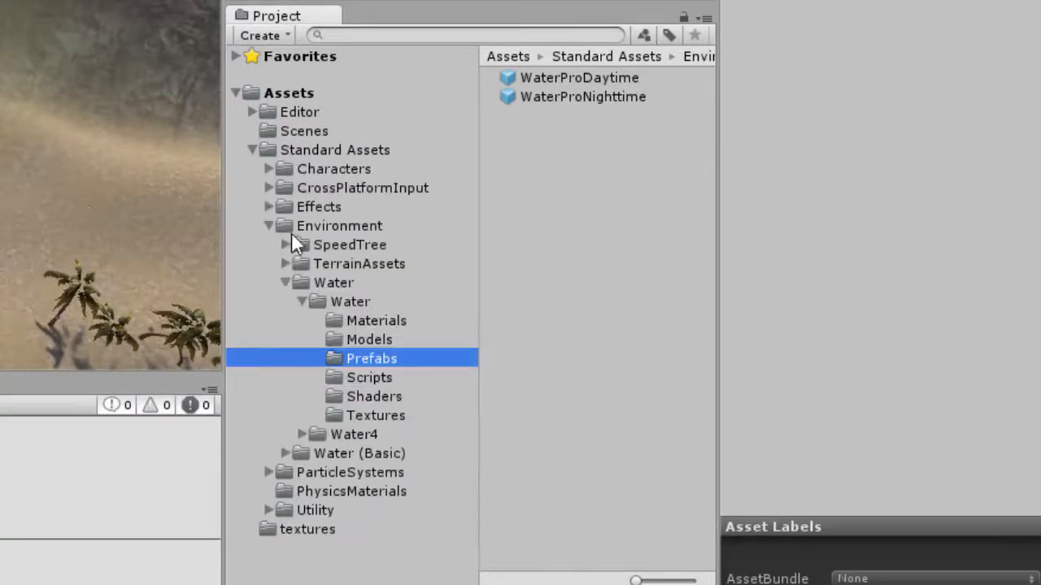
click(270, 226)
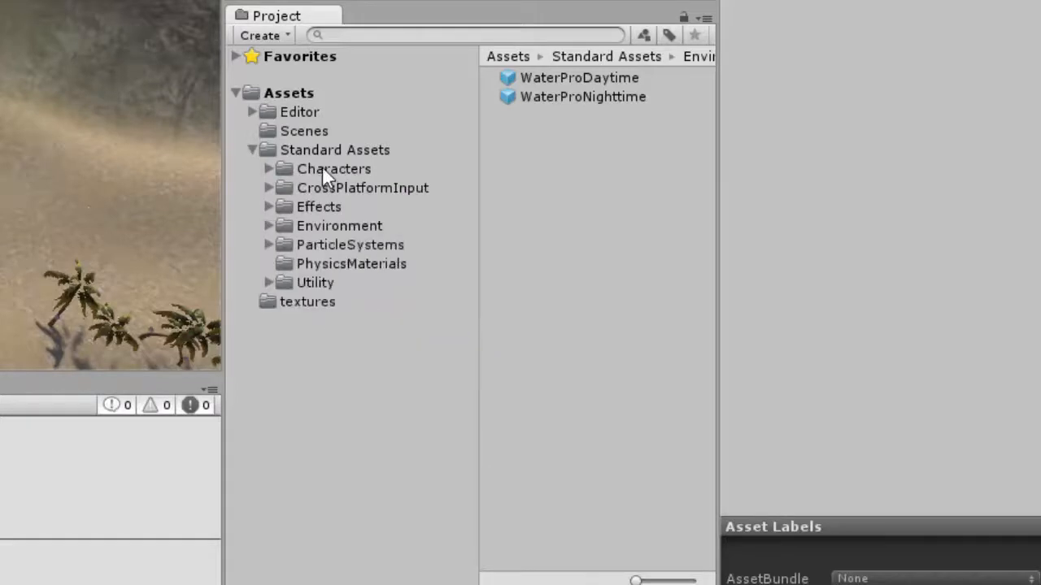
click(322, 168)
click(268, 168)
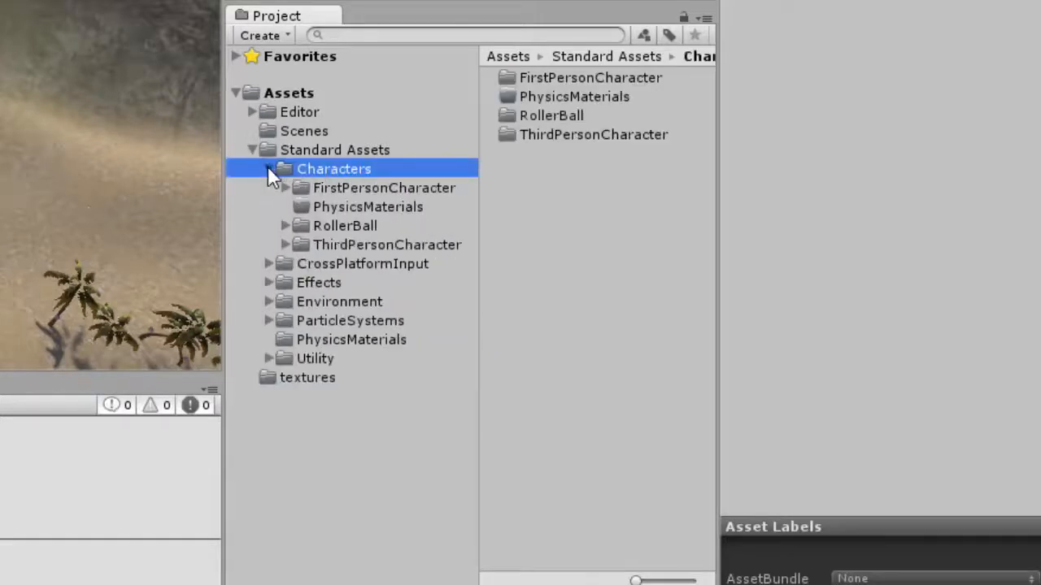
click(284, 244)
click(353, 340)
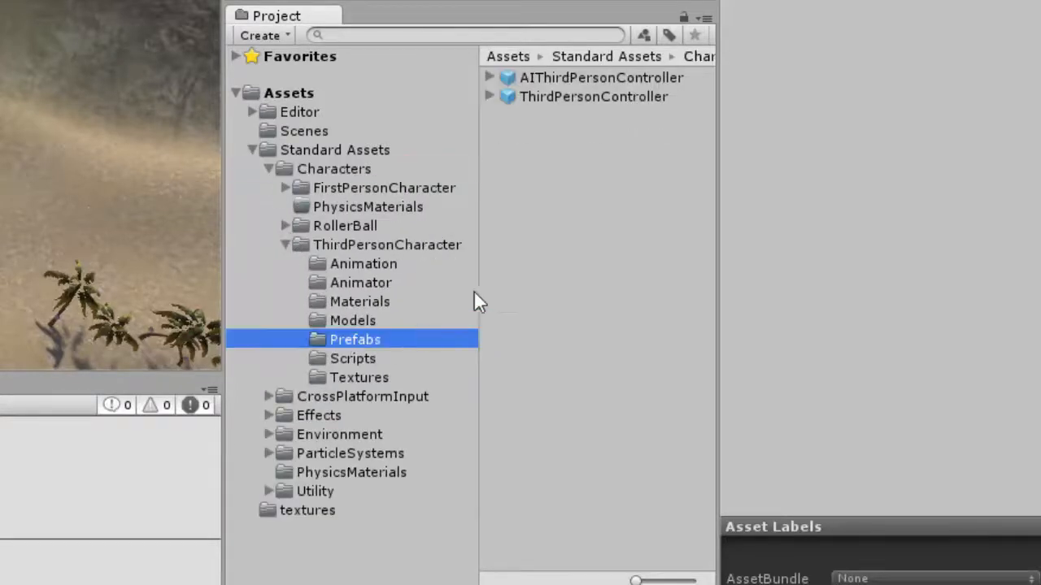
- Place the ThirdPersonController prefab on the sand near the water's edge and inspect the character up close from several sides
click(593, 102)
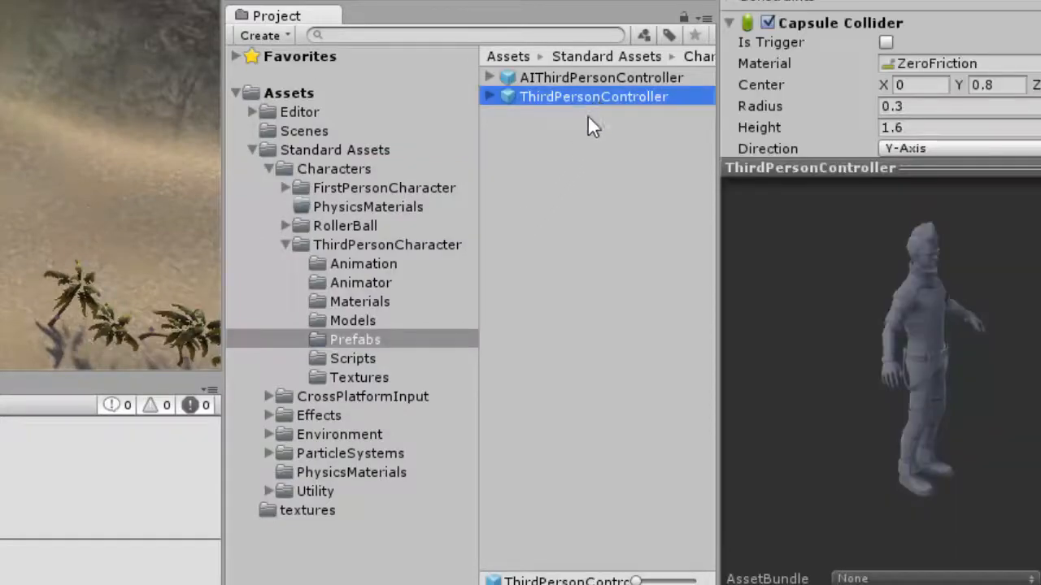
drag(612, 98, 276, 261)
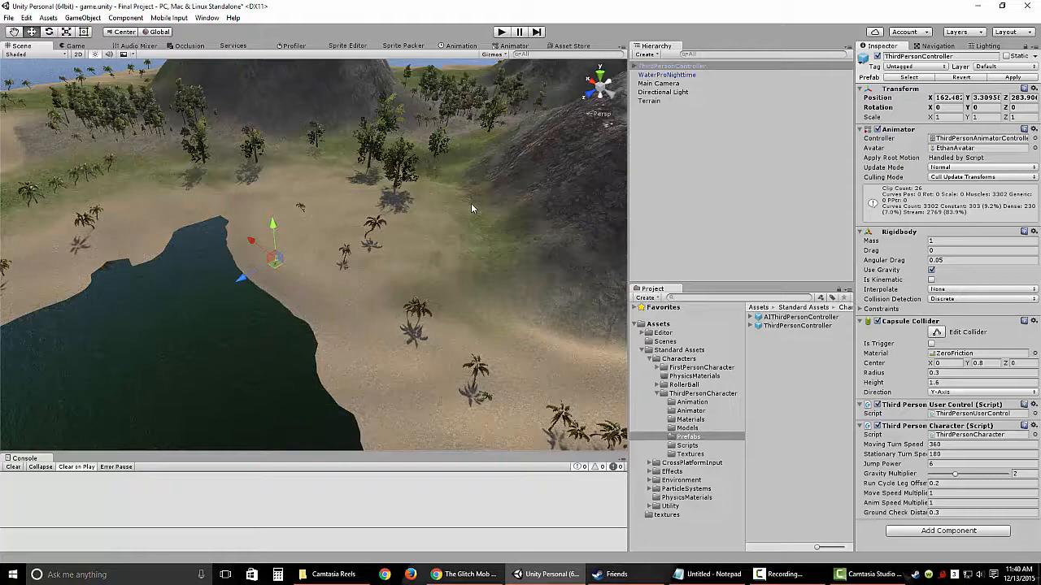
key(f)
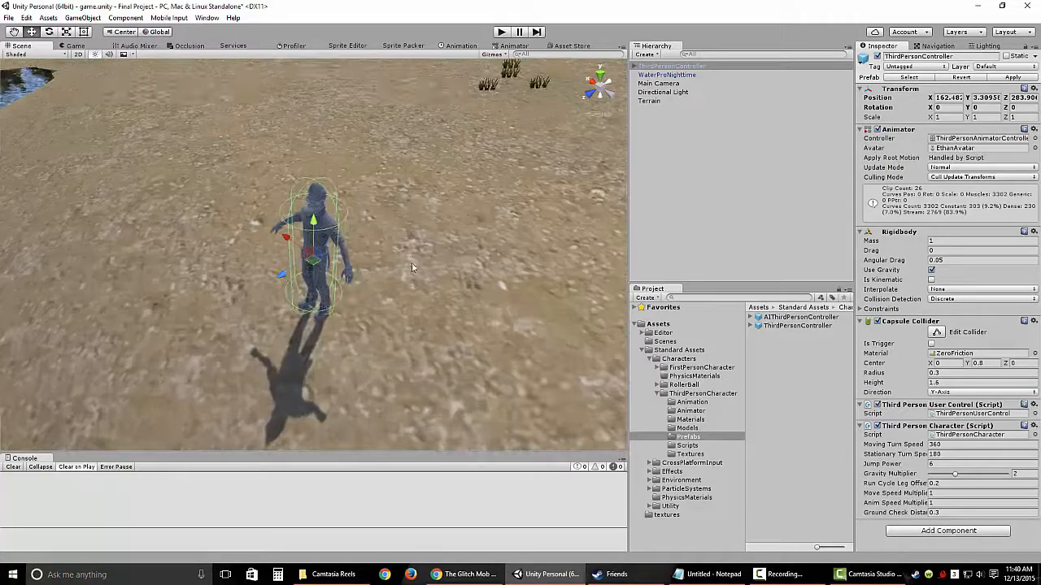
alt+drag(471, 203, 334, 199)
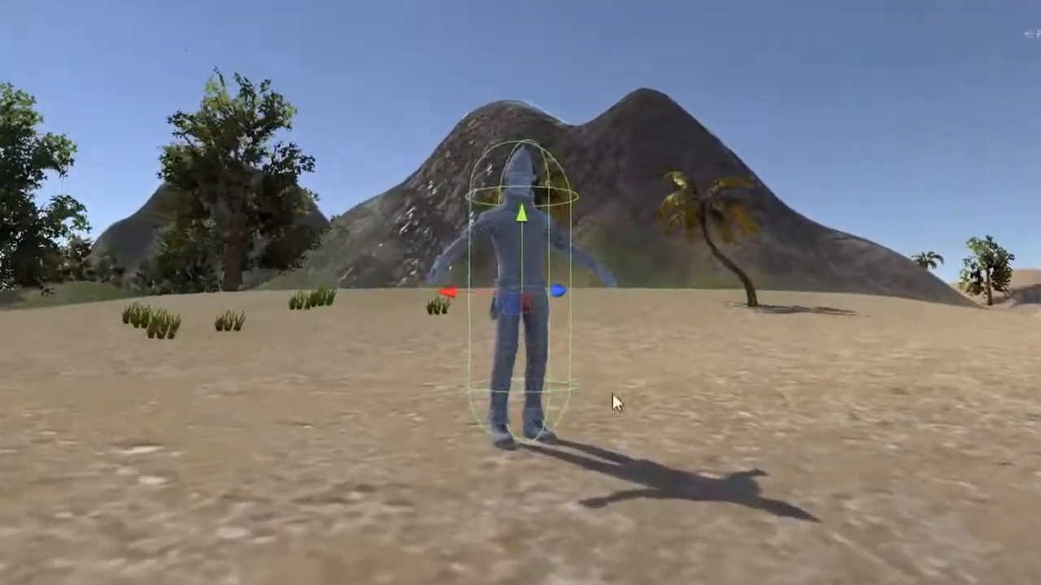
alt+drag(360, 311, 483, 311)
alt+drag(874, 396, 916, 490)
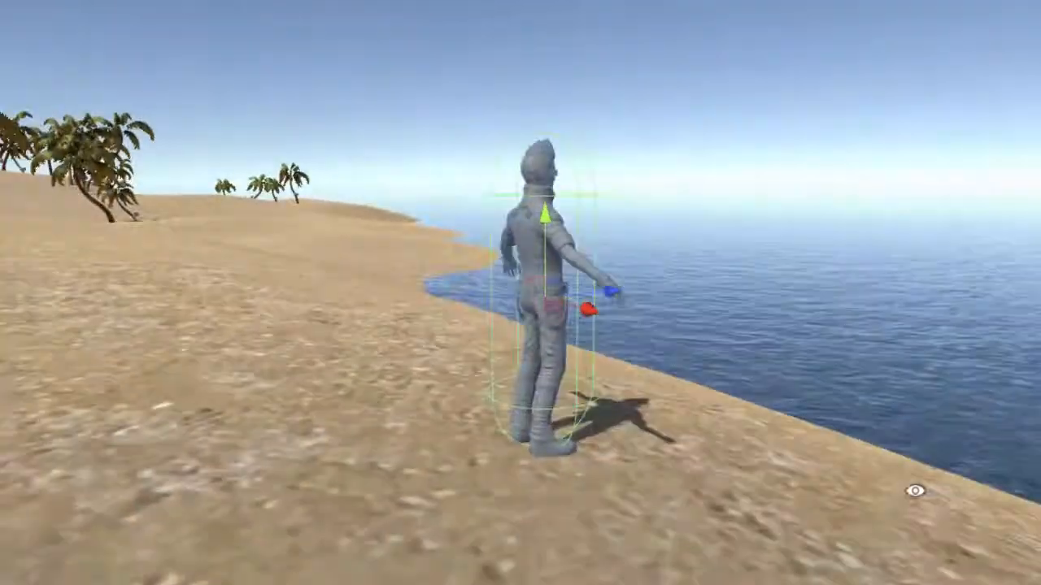
alt+drag(903, 366, 488, 439)
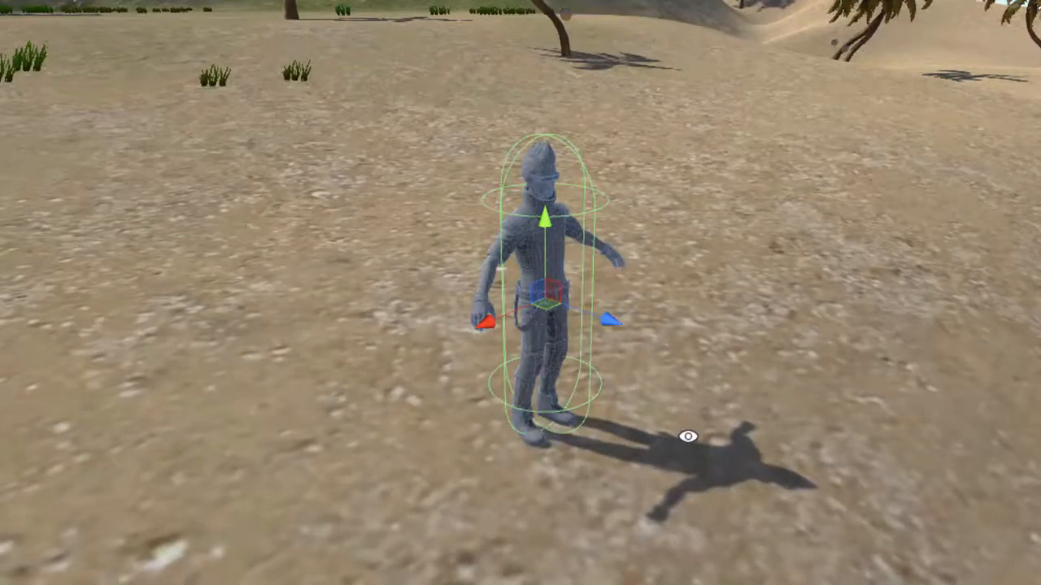
alt+drag(688, 434, 732, 388)
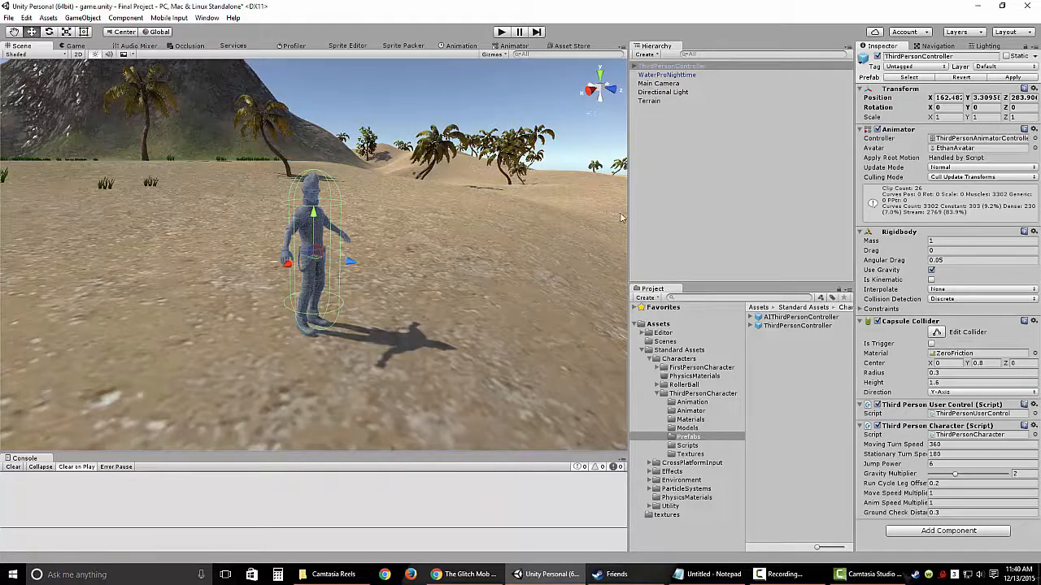
- Run the scene in play mode to test the character, stop playback, and deselect the character
click(501, 32)
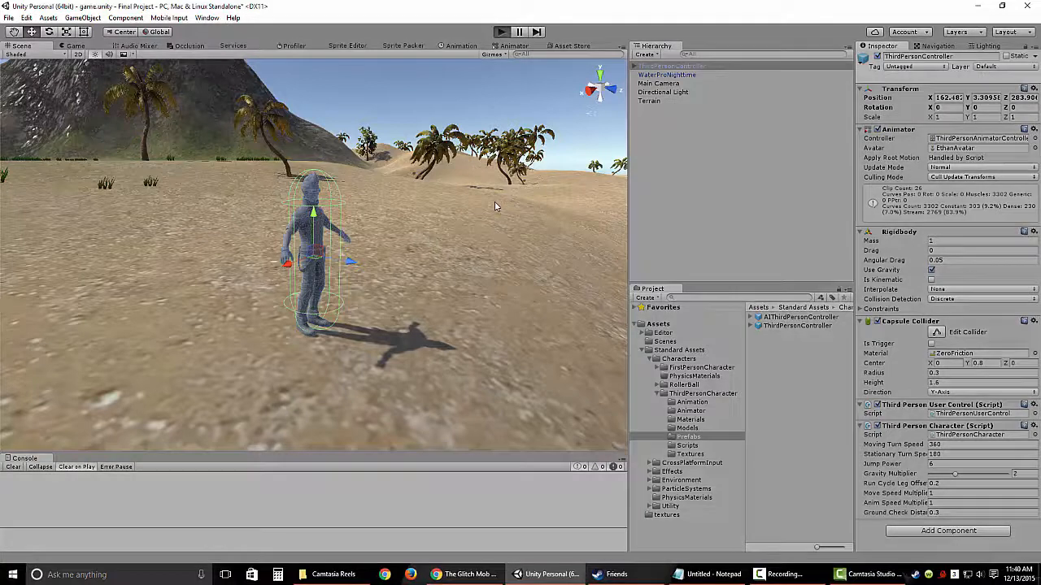
click(501, 32)
click(501, 32)
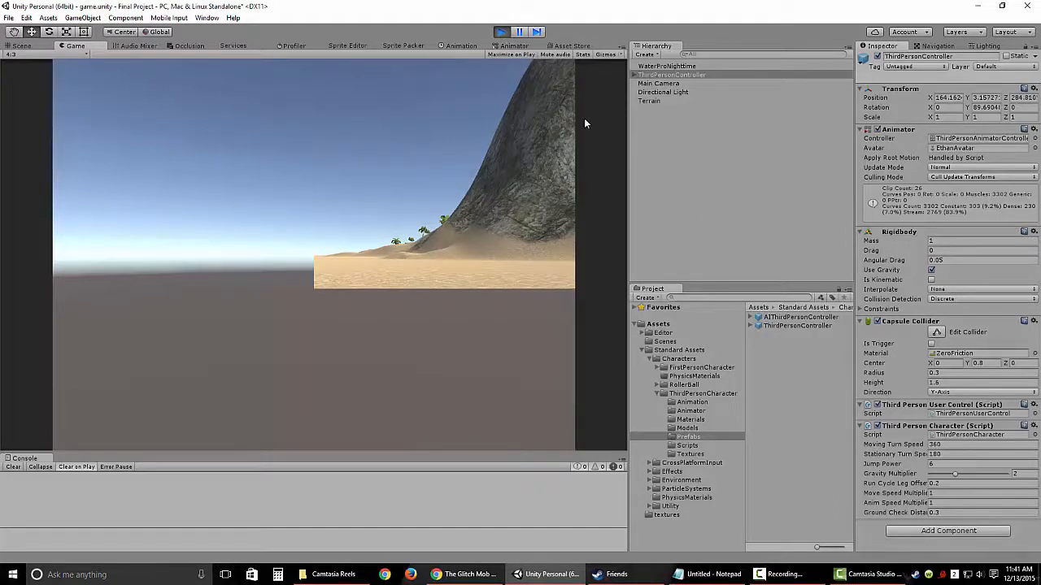
click(503, 33)
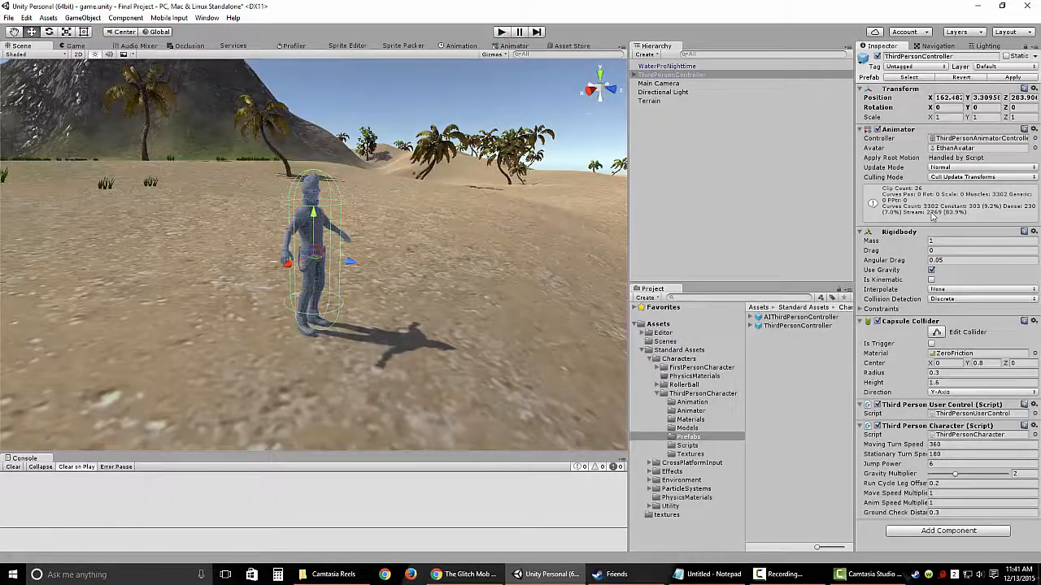
click(714, 206)
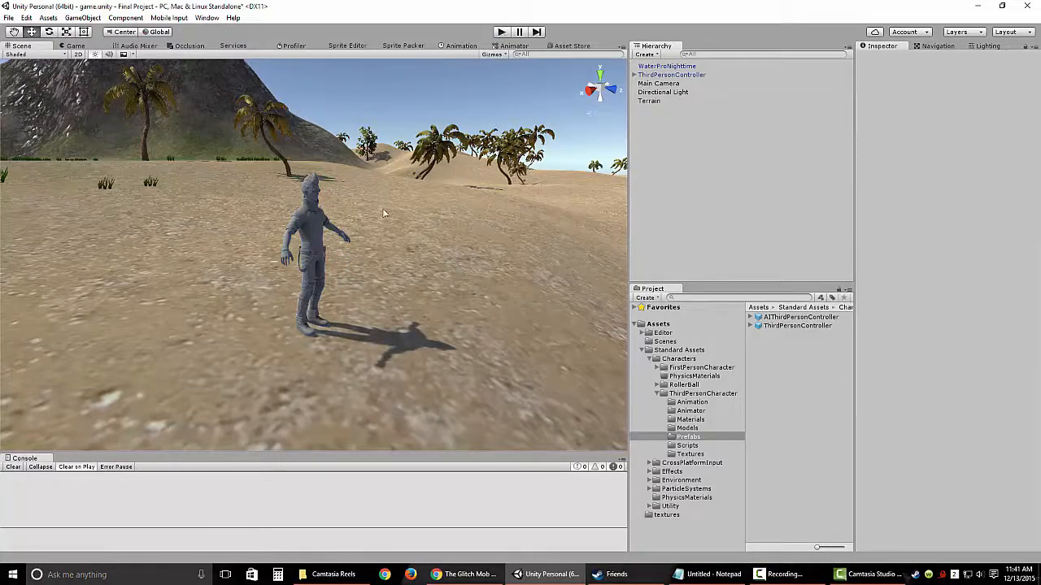
- Open the editor's Colors preferences and reposition the preferences window within the workspace
click(50, 18)
mouse_move(75, 22)
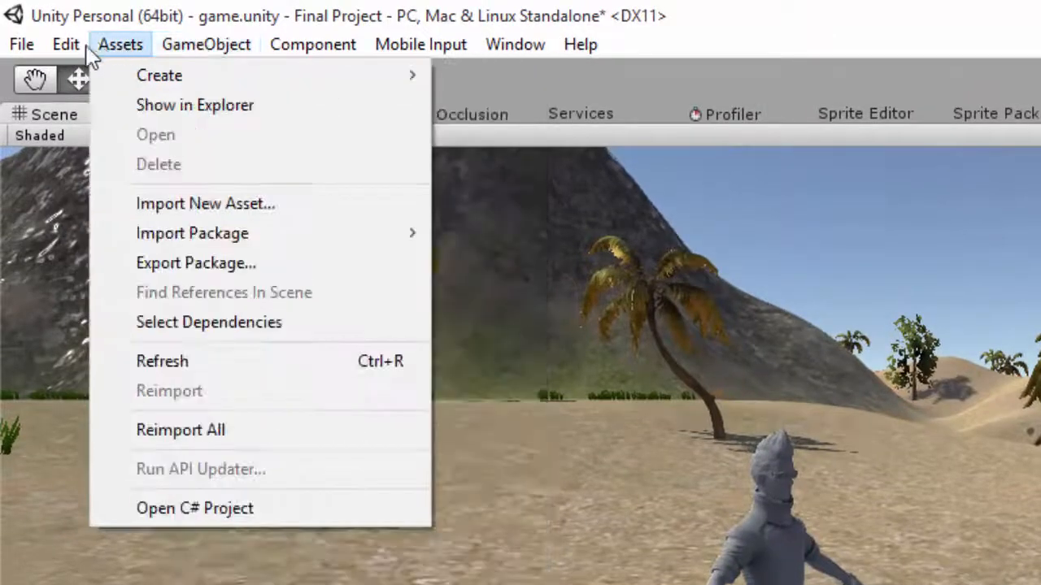
mouse_move(66, 44)
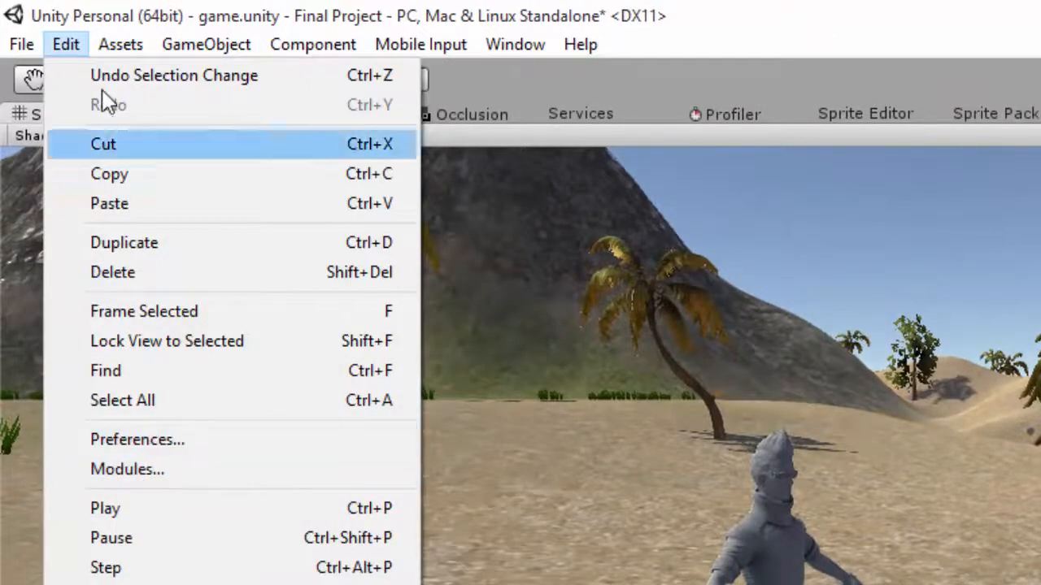
click(163, 445)
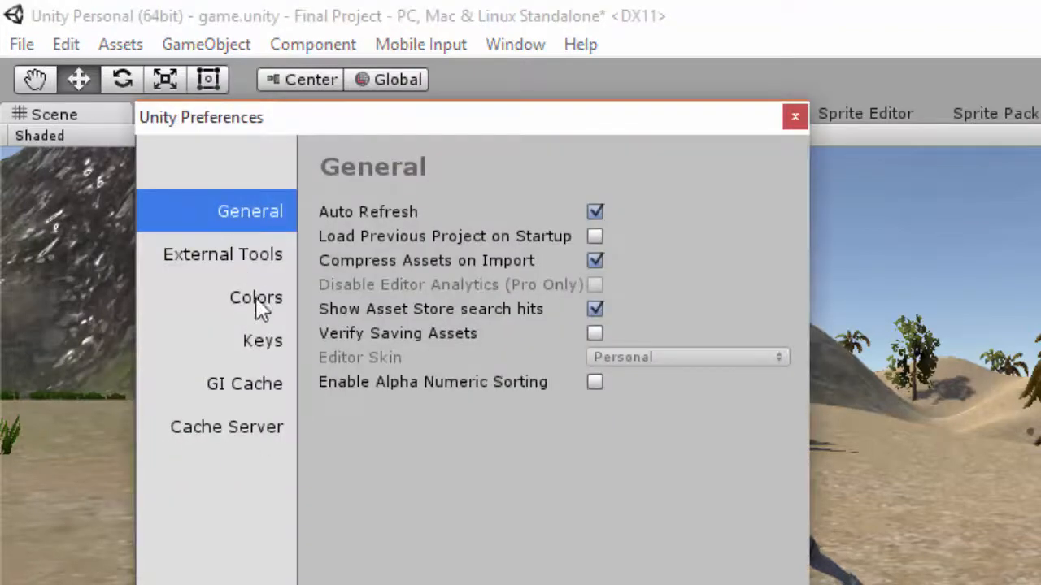
click(257, 298)
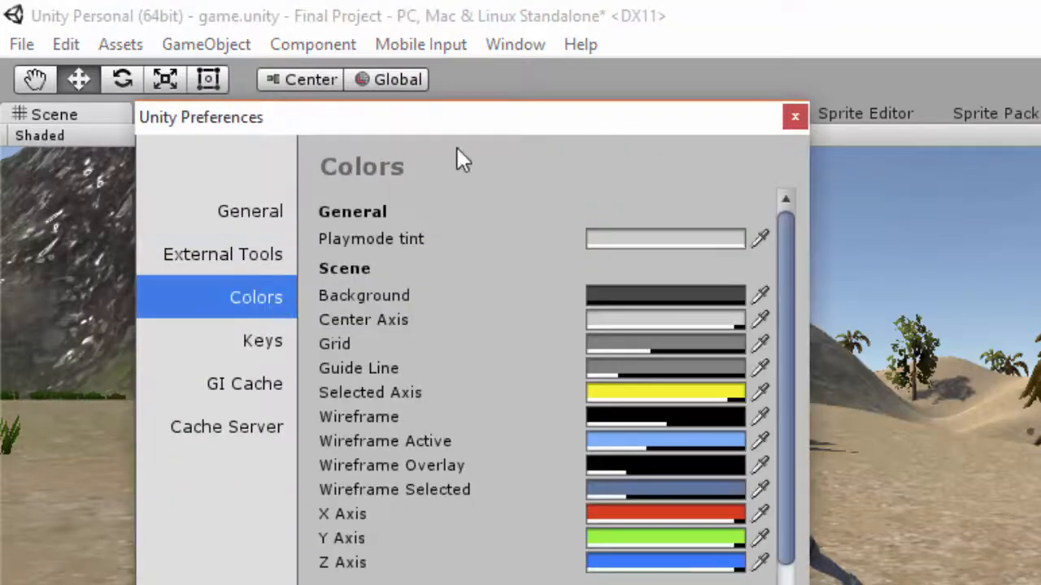
drag(457, 150, 488, 219)
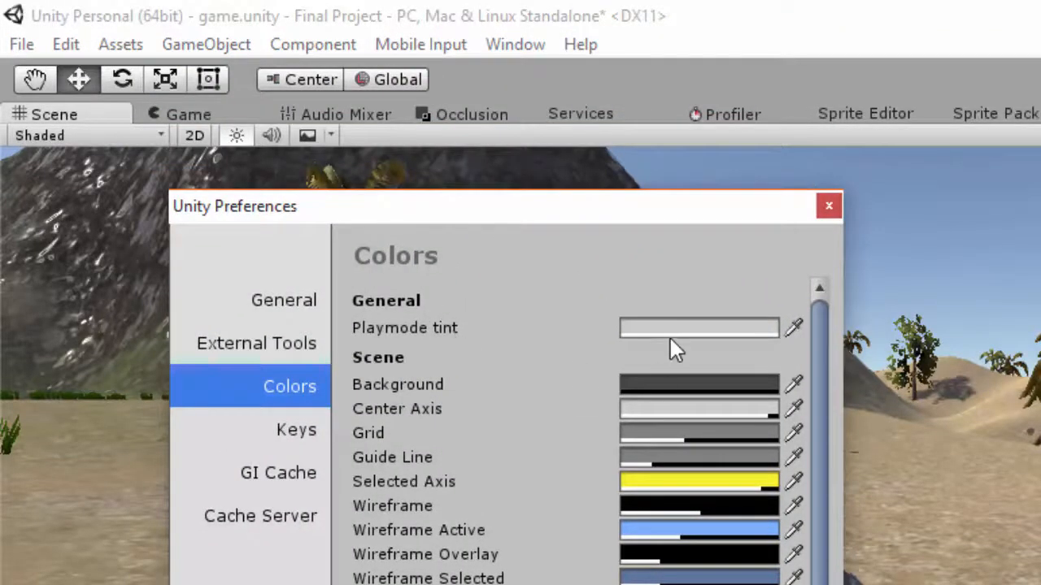
- Set the Playmode tint to orange, hex FFAE00FF, and close the color picker and the preferences
click(713, 329)
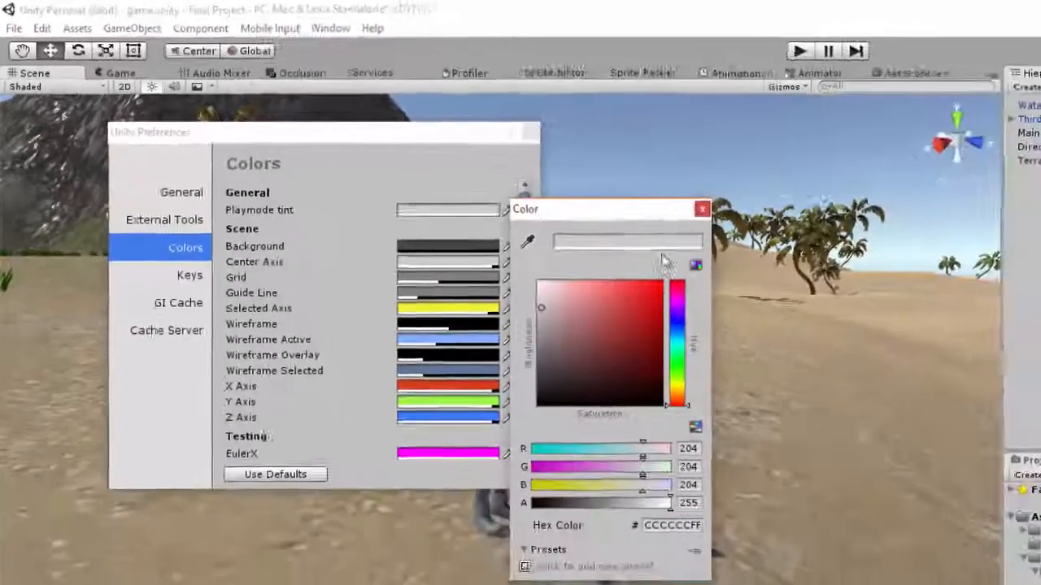
drag(651, 211, 717, 213)
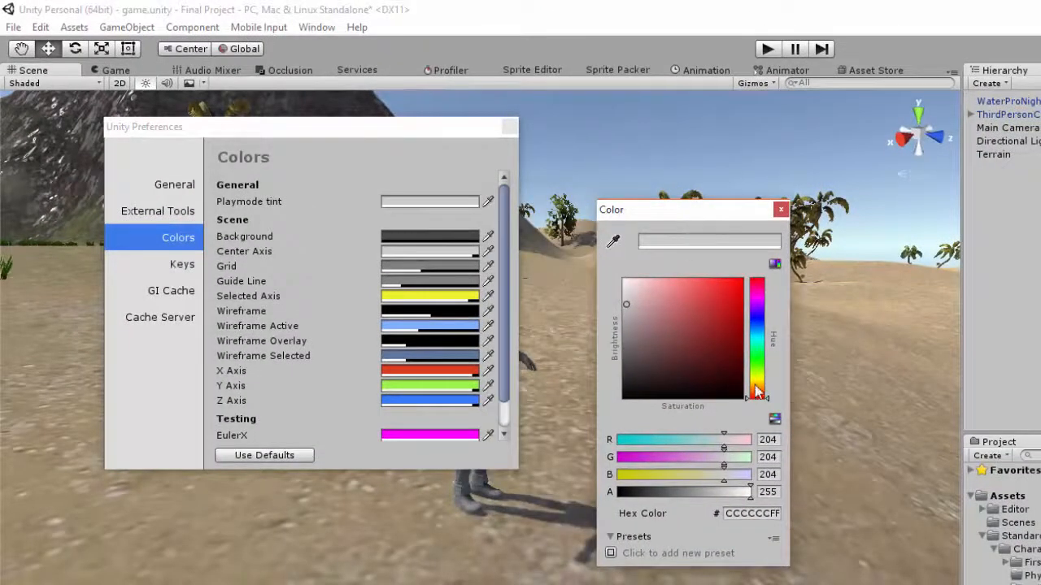
click(756, 383)
drag(757, 383, 760, 388)
drag(736, 334, 749, 274)
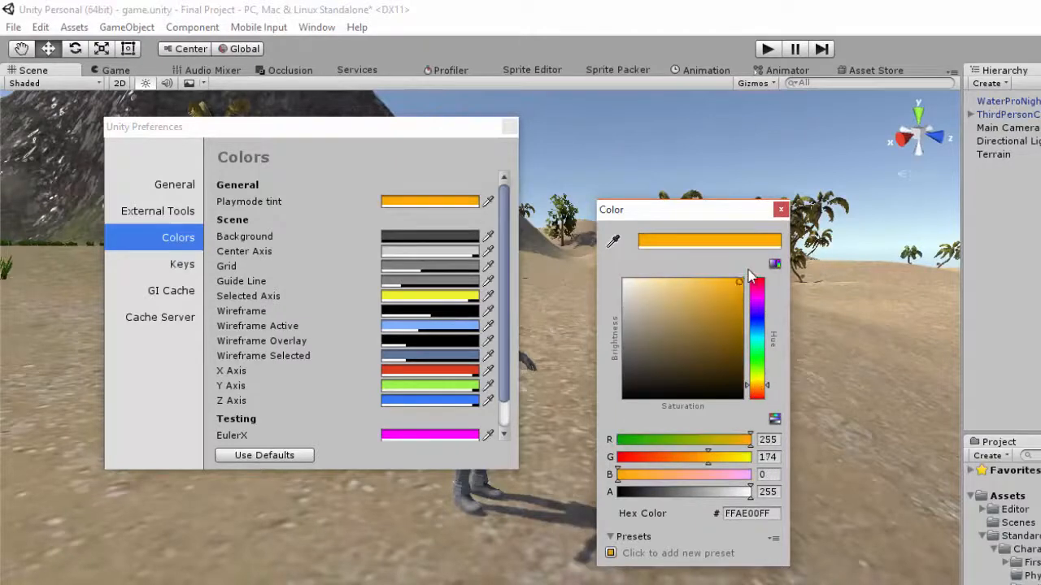
click(781, 210)
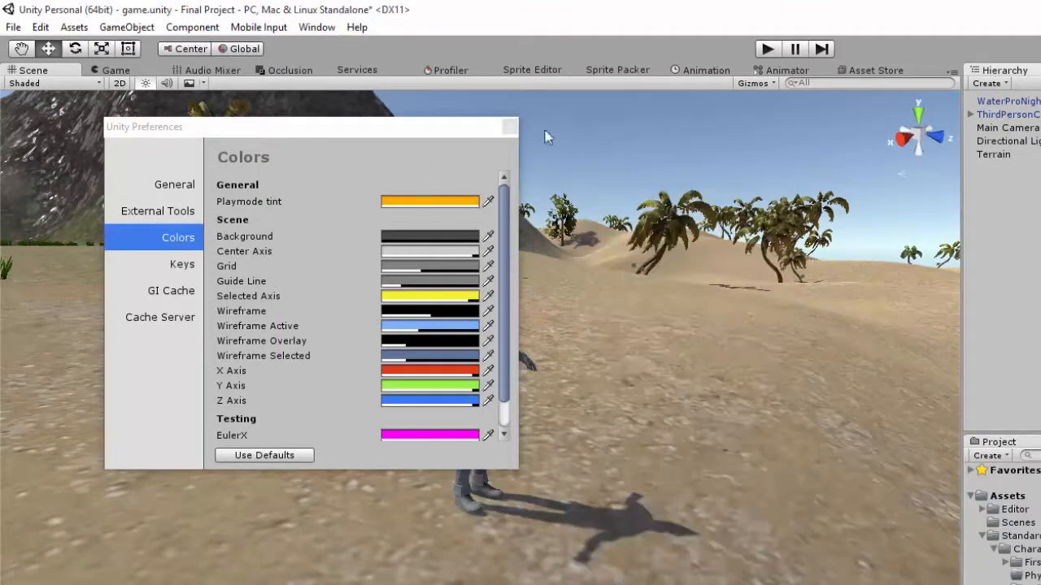
click(508, 127)
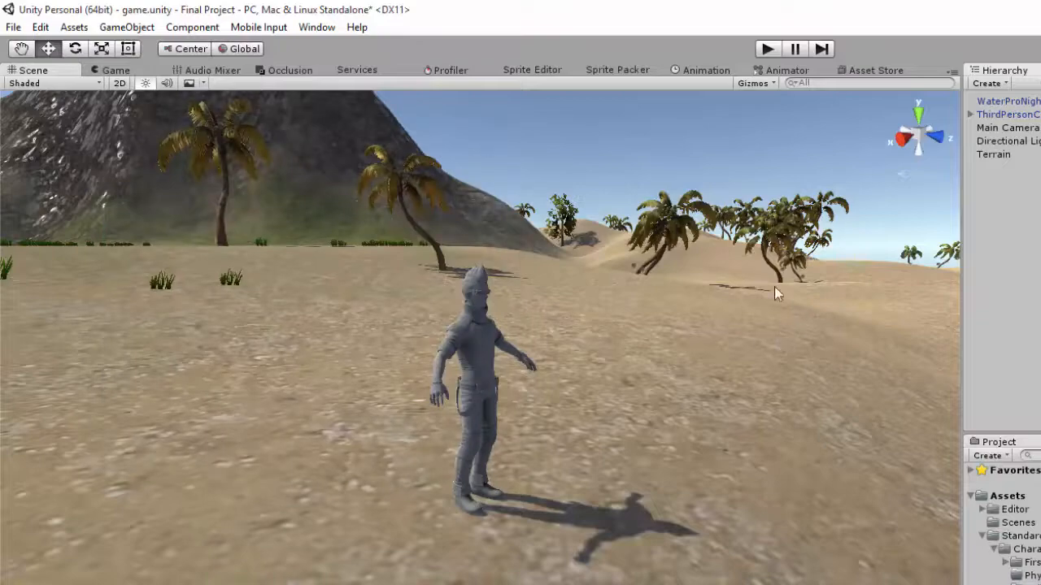
- Play the scene to check the Playmode tint, inspect ThirdPersonController's properties while it runs, and stop playback
click(766, 49)
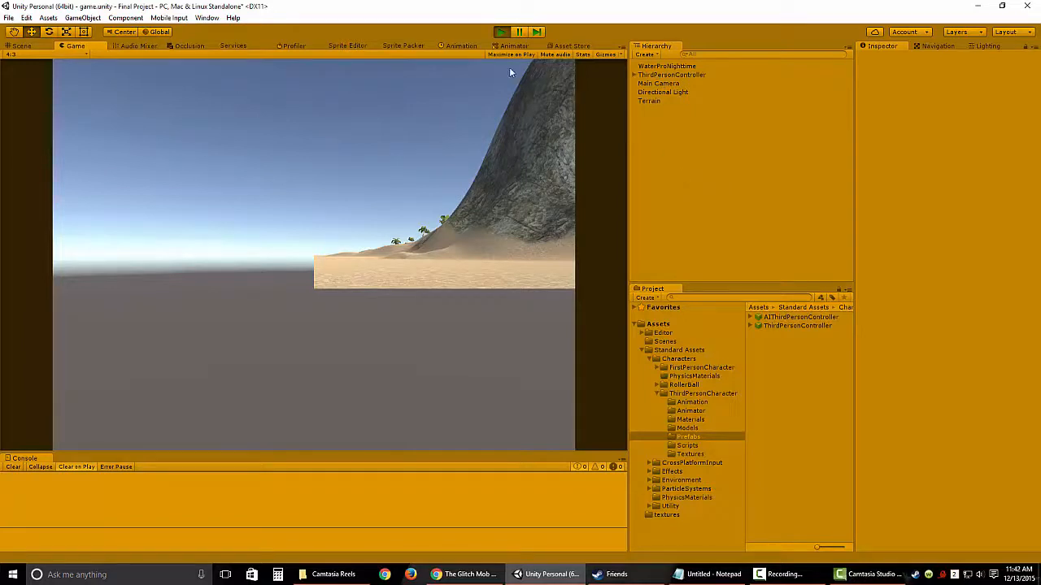
click(662, 76)
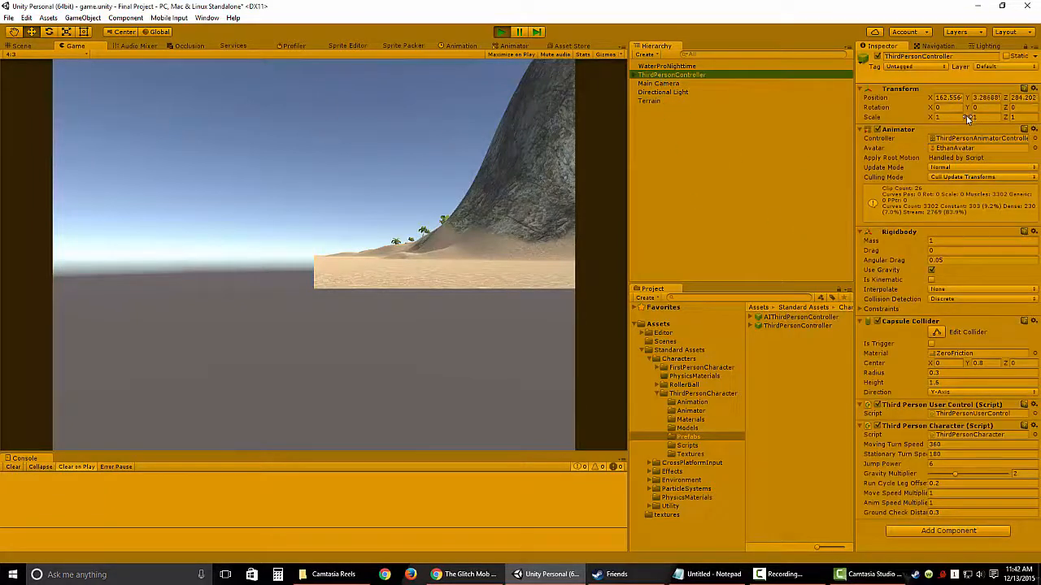
click(500, 32)
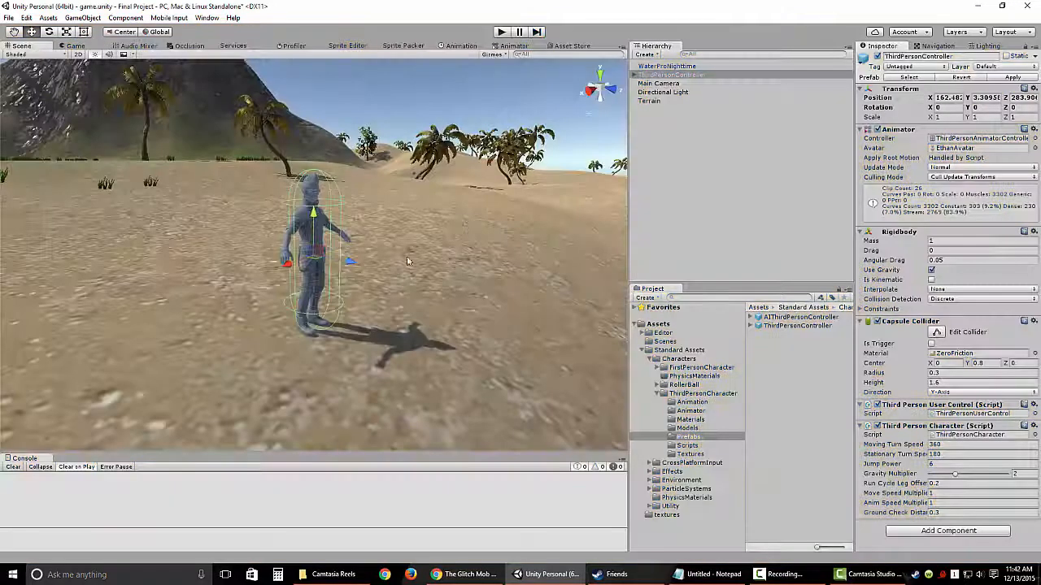
click(650, 210)
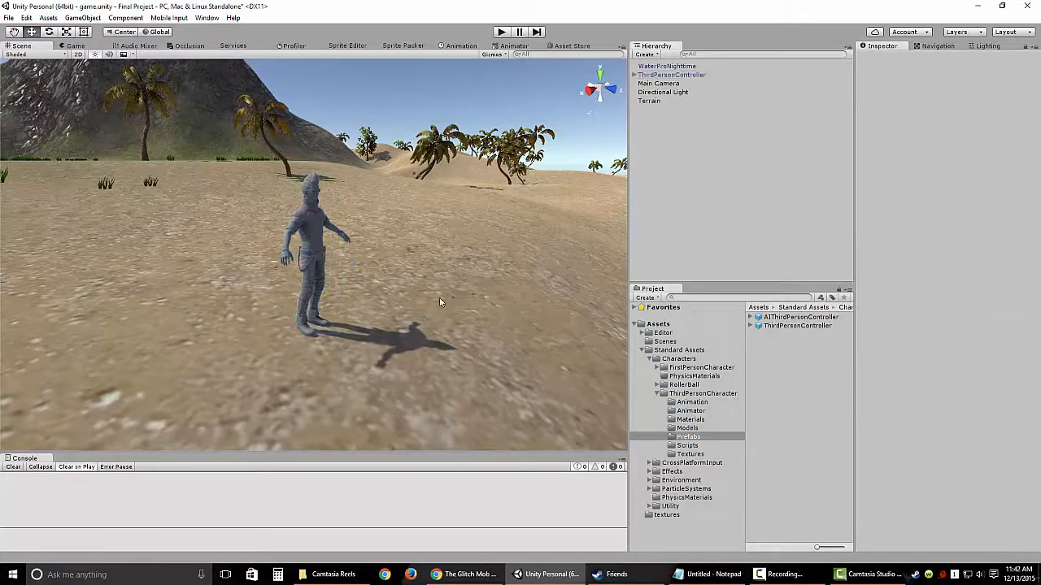
- Add a second, standalone Camera object to the scene alongside Main Camera
scroll(419, 293, down, 4)
alt+drag(419, 294, 527, 260)
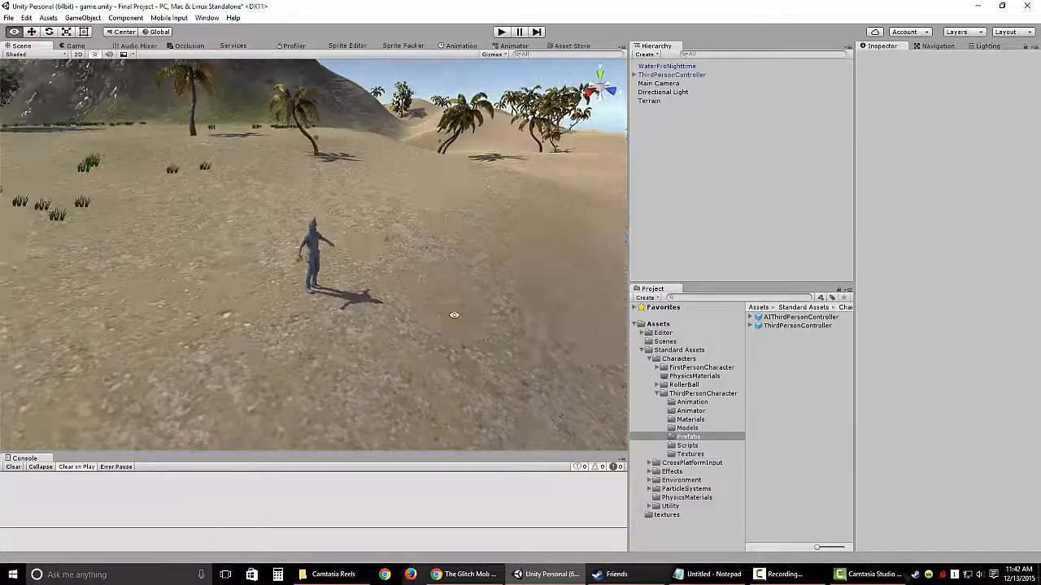
click(661, 84)
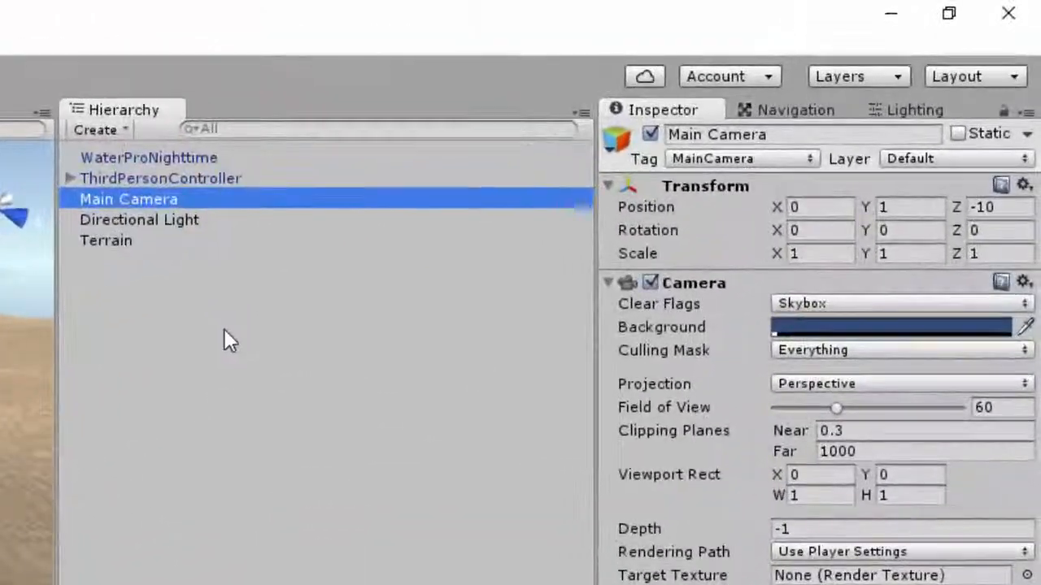
click(104, 133)
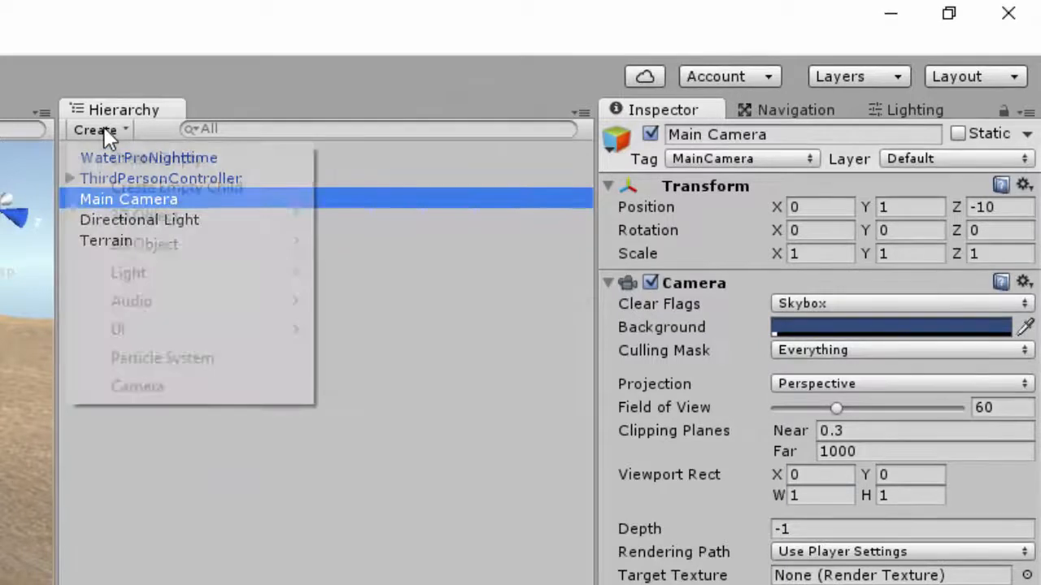
click(83, 315)
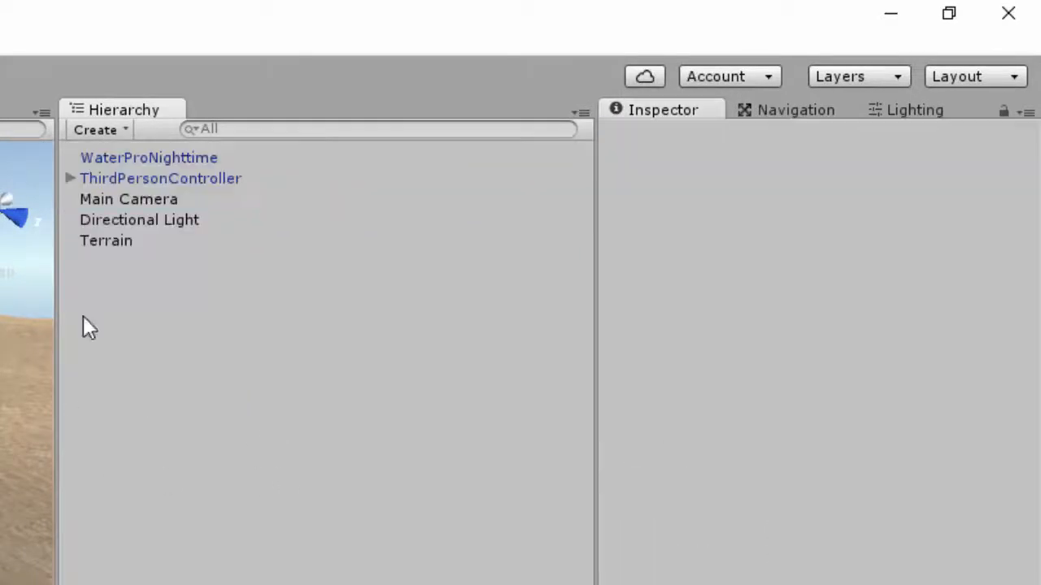
click(139, 202)
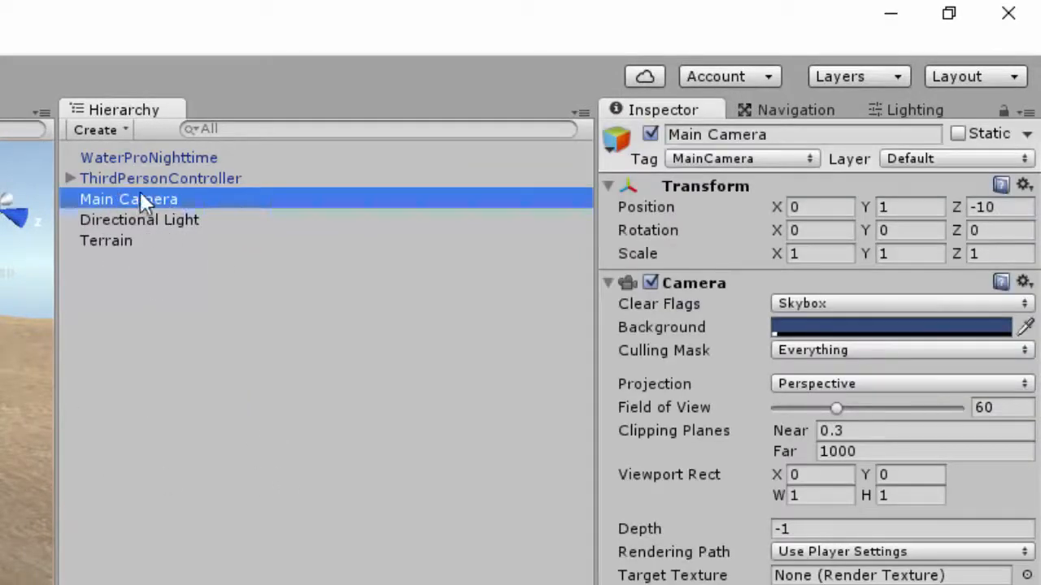
click(105, 131)
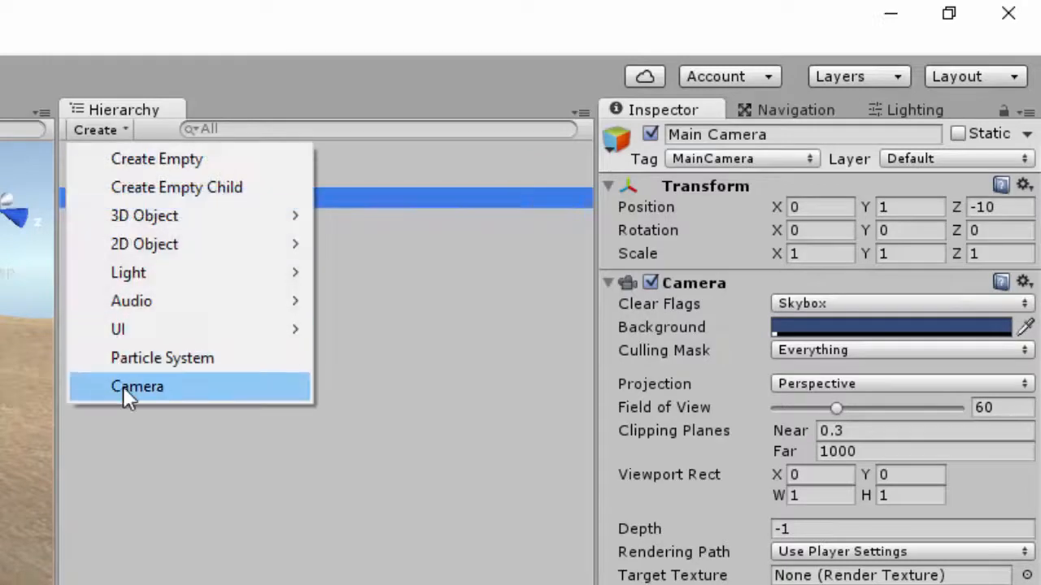
click(123, 386)
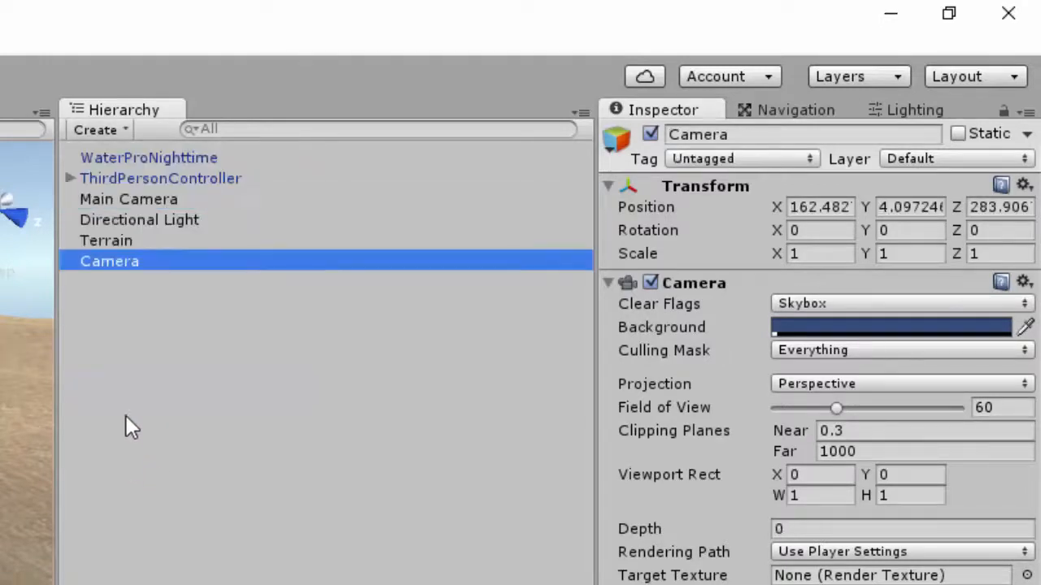
- View the available tags for the newly added Camera object and delete that camera from the scene
click(697, 160)
click(727, 308)
click(372, 332)
click(128, 262)
key(Delete)
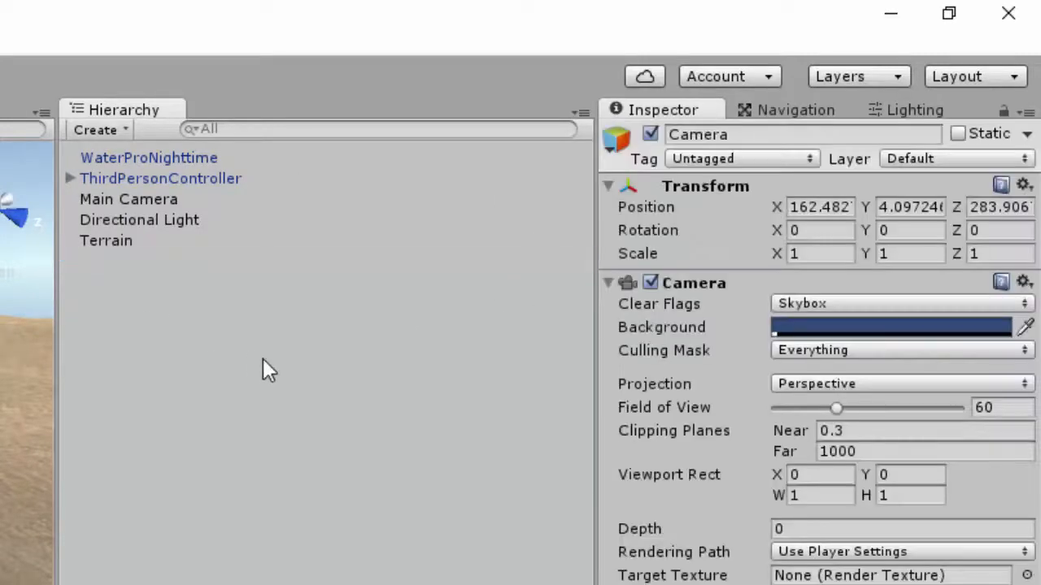
- Expand ThirdPersonController in the scene hierarchy and examine its child objects EthanBody, EthanGlasses and EthanSkeleton
click(254, 173)
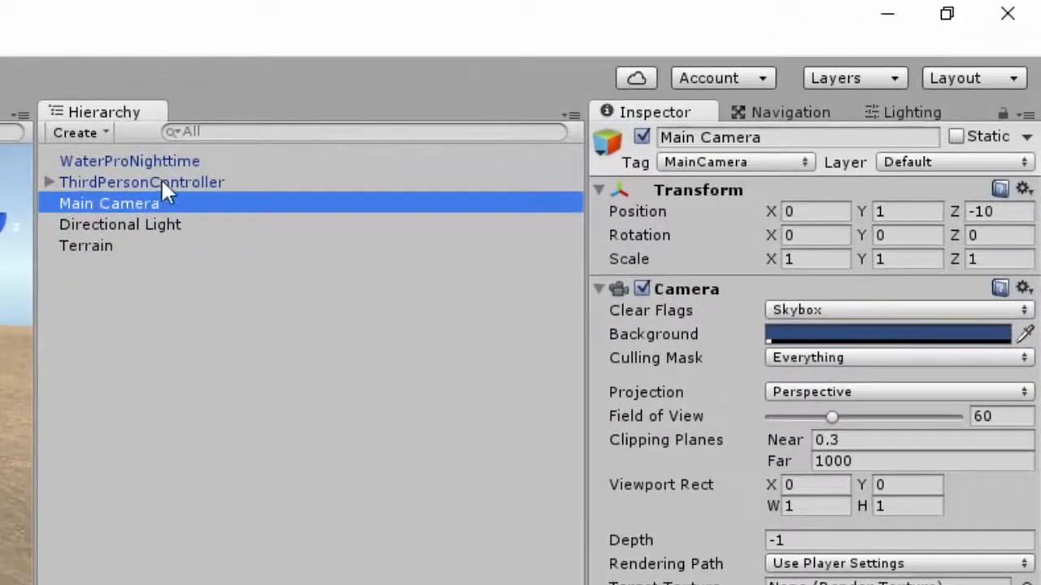
click(49, 182)
click(96, 203)
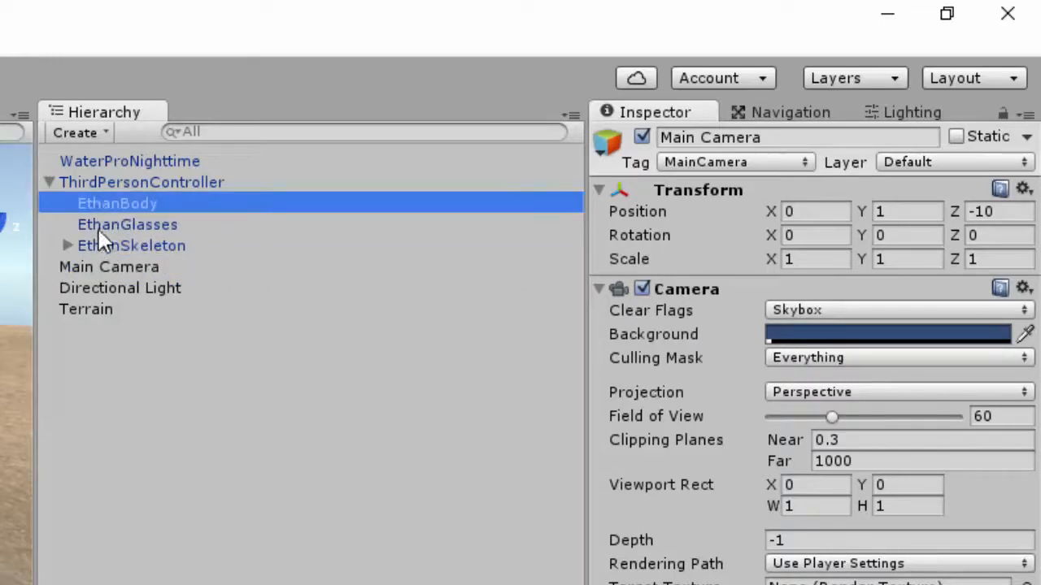
click(99, 227)
click(103, 248)
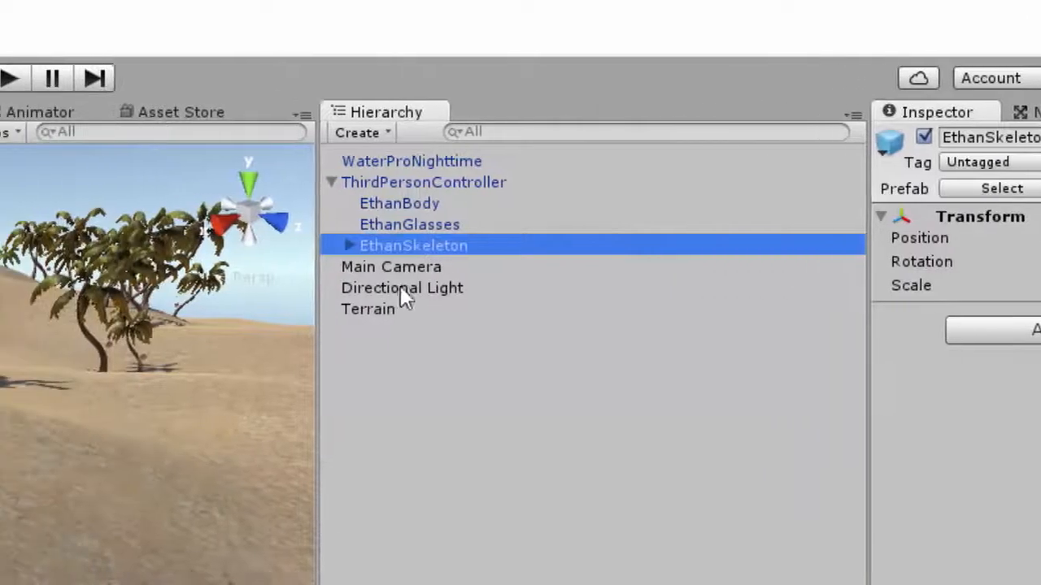
click(488, 224)
click(483, 204)
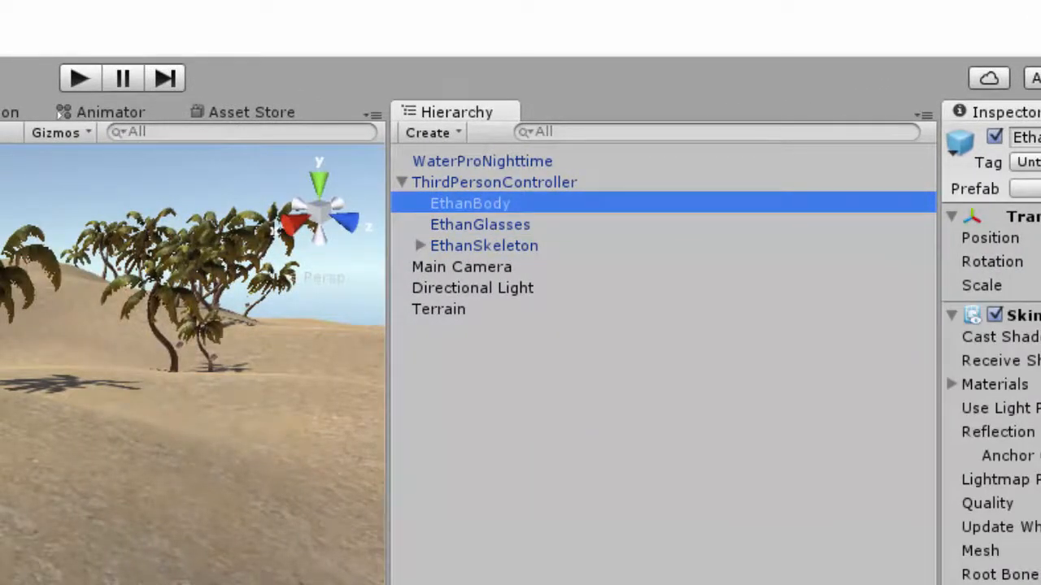
click(524, 245)
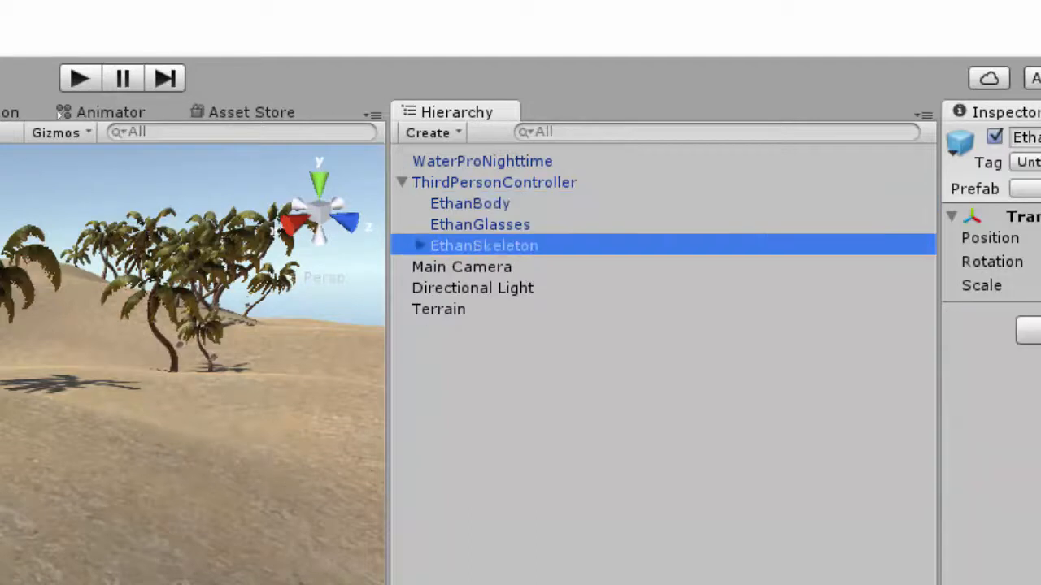
click(472, 209)
click(470, 226)
click(469, 244)
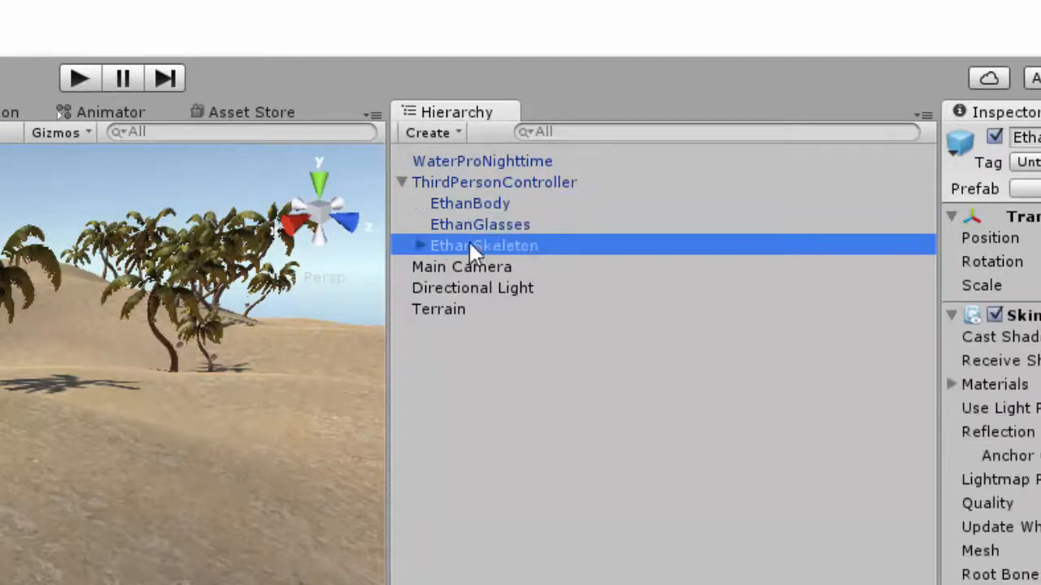
- Compare the ThirdPersonController parent with its three Ethan child objects and clear the selection
click(468, 183)
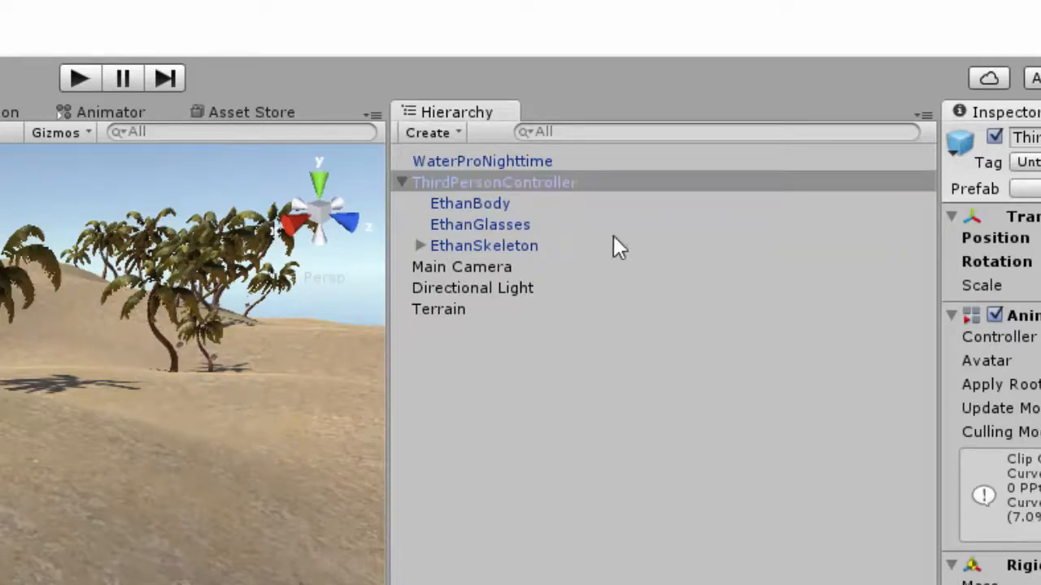
click(509, 203)
click(500, 225)
click(492, 246)
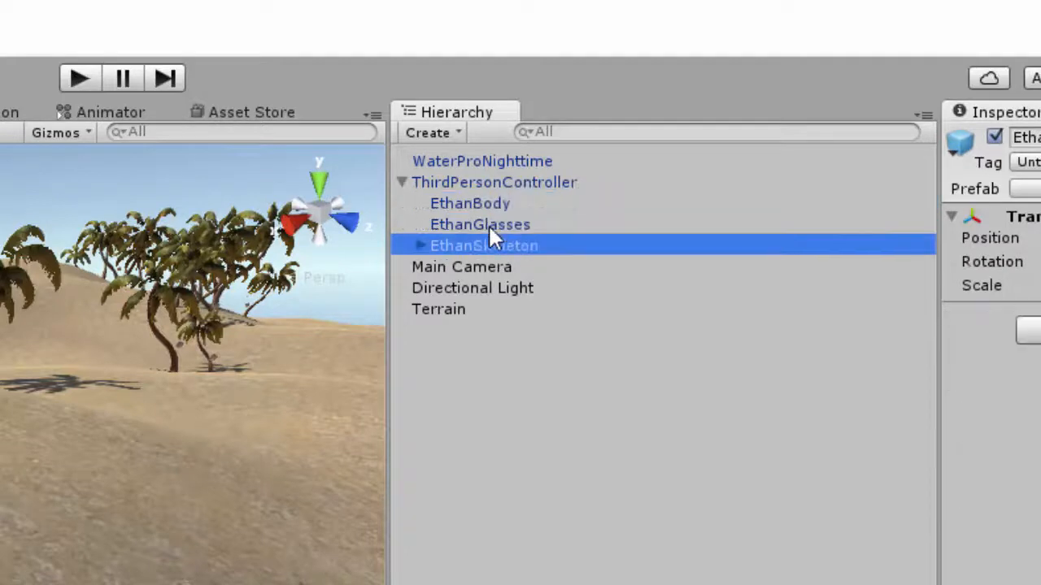
click(469, 184)
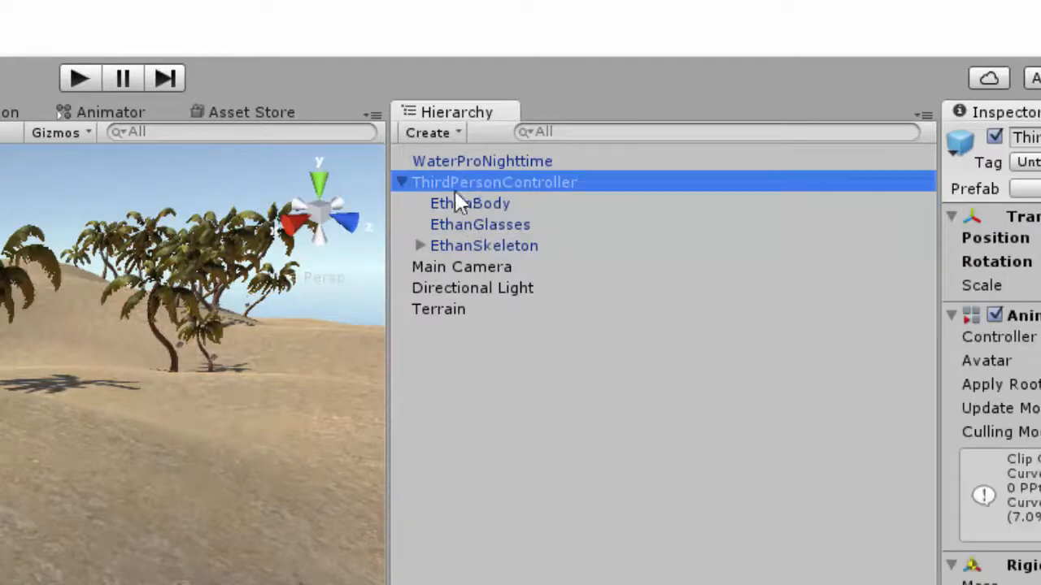
click(504, 330)
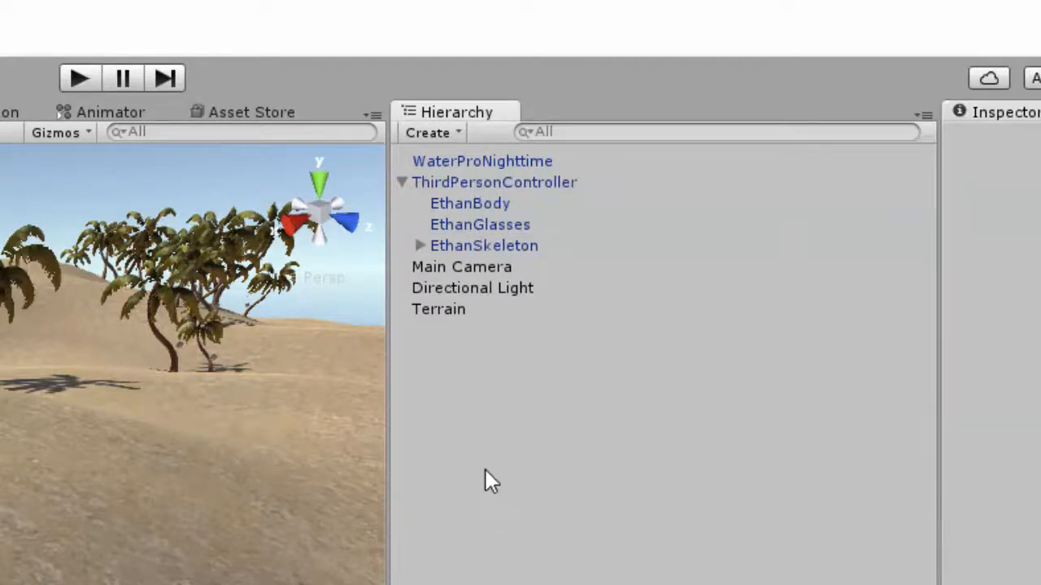
- Make Main Camera a child of ThirdPersonController, then collapse and re-expand the parent to check the nesting
click(486, 267)
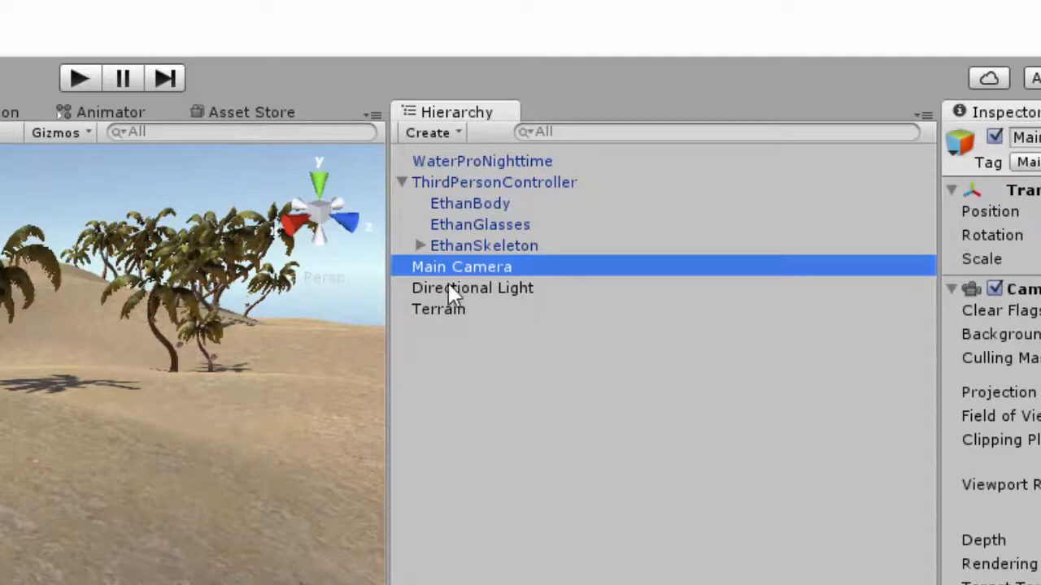
drag(470, 270, 530, 190)
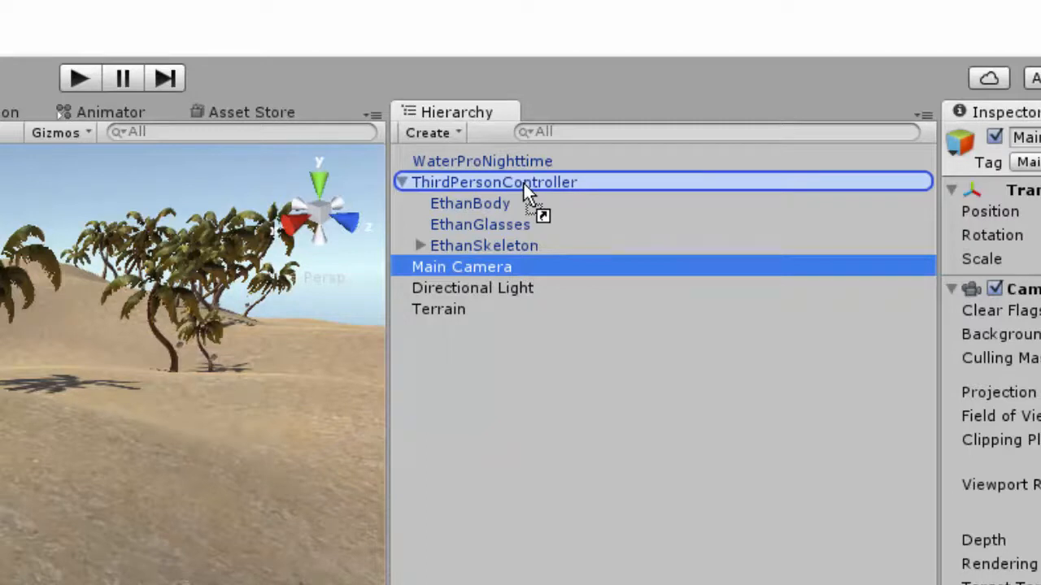
drag(523, 182, 523, 181)
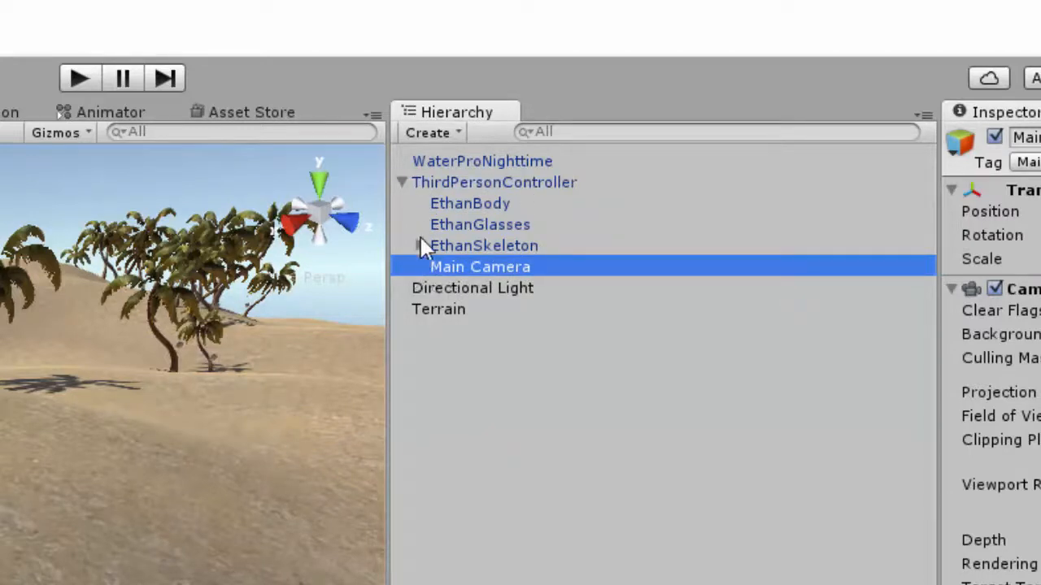
click(469, 184)
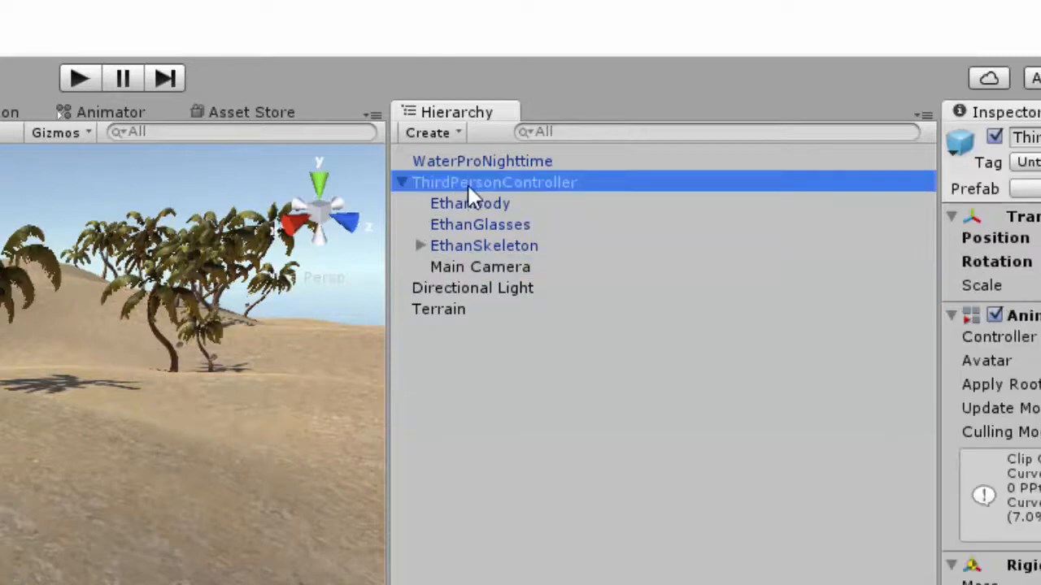
click(403, 184)
click(476, 366)
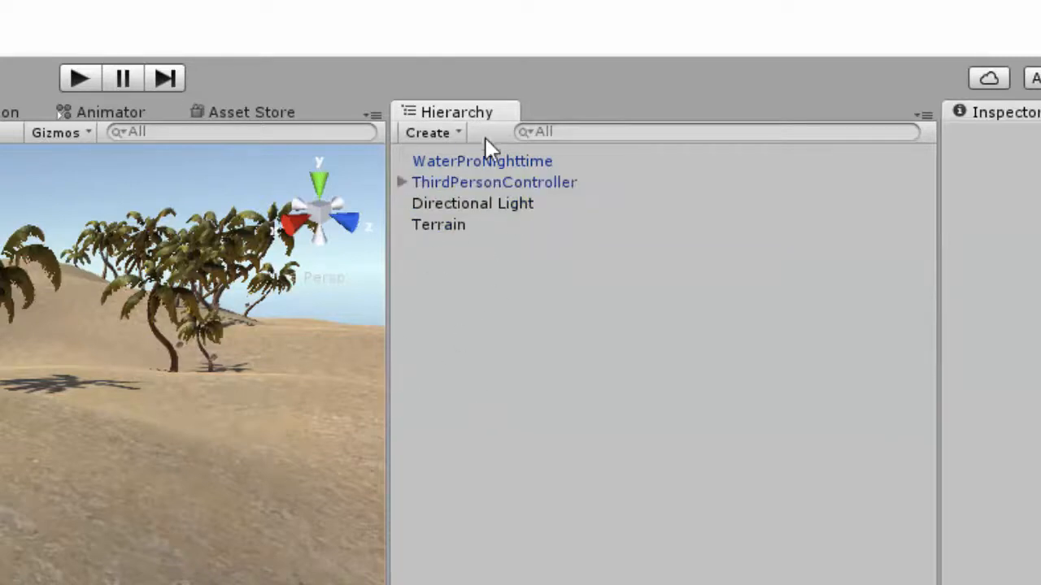
click(403, 183)
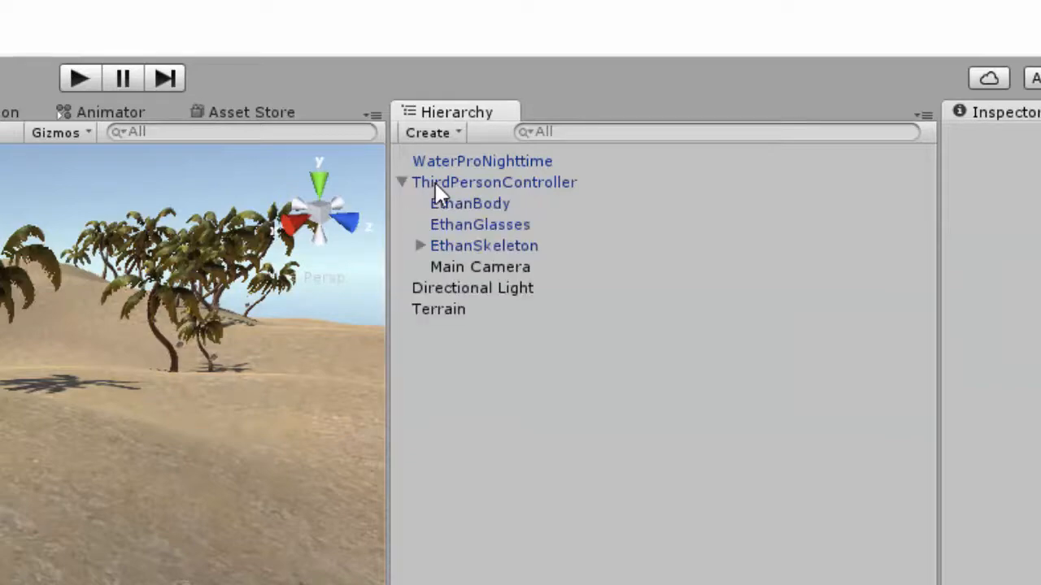
- Reset Main Camera's position relative to its parent, and move it above and behind the character
click(471, 266)
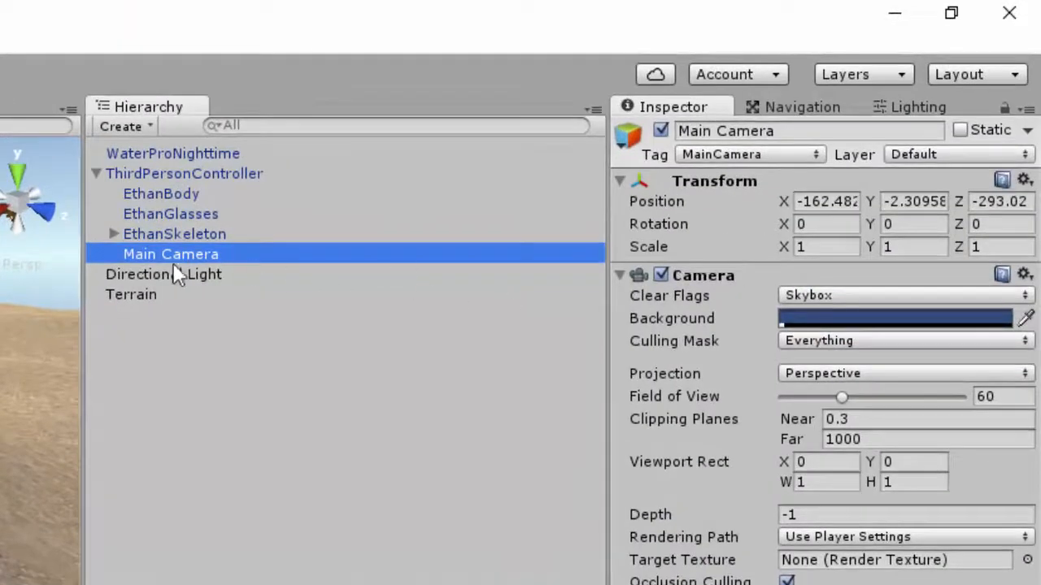
click(1025, 180)
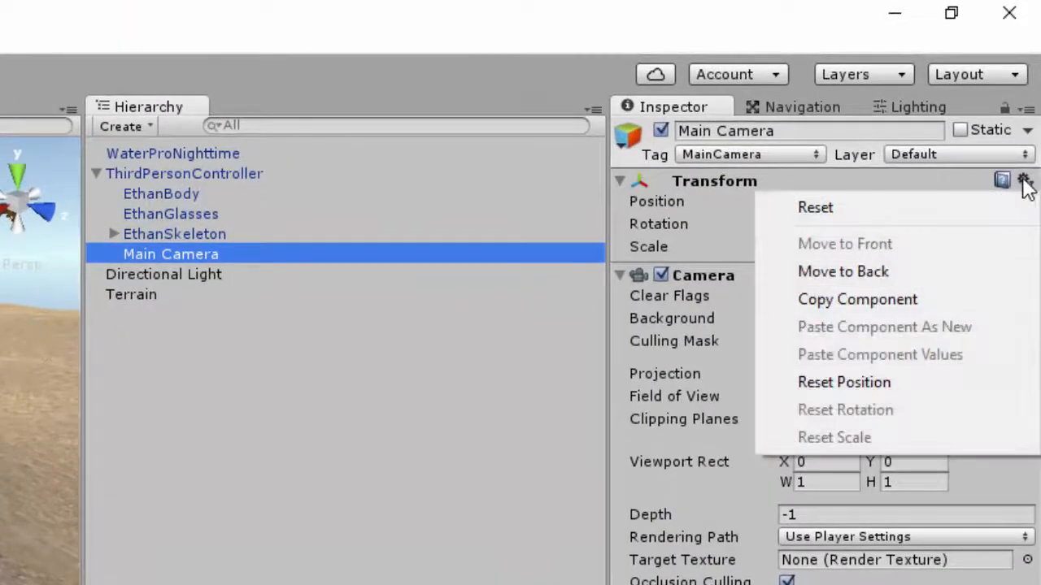
click(854, 383)
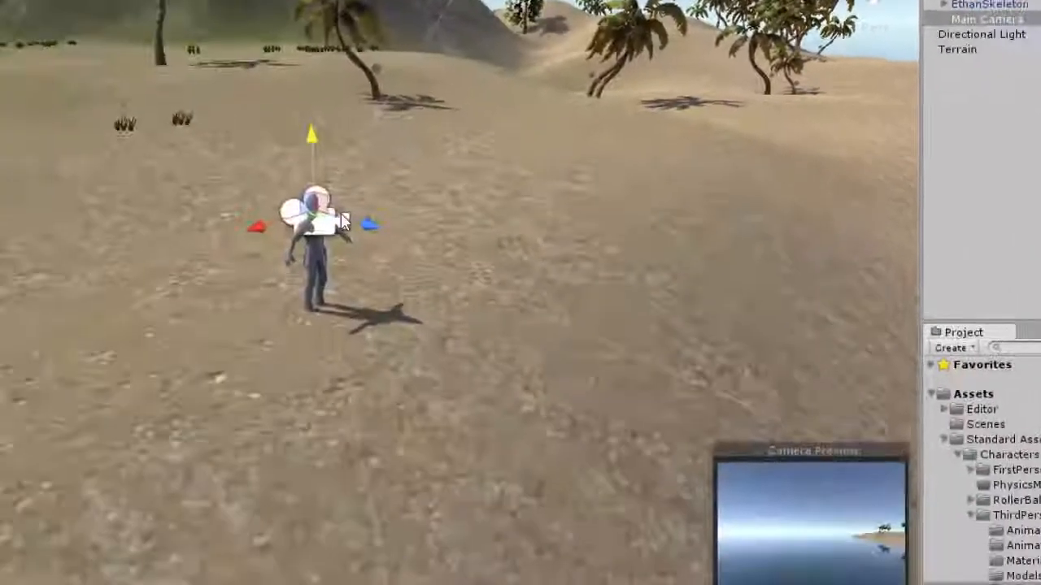
drag(479, 195, 390, 168)
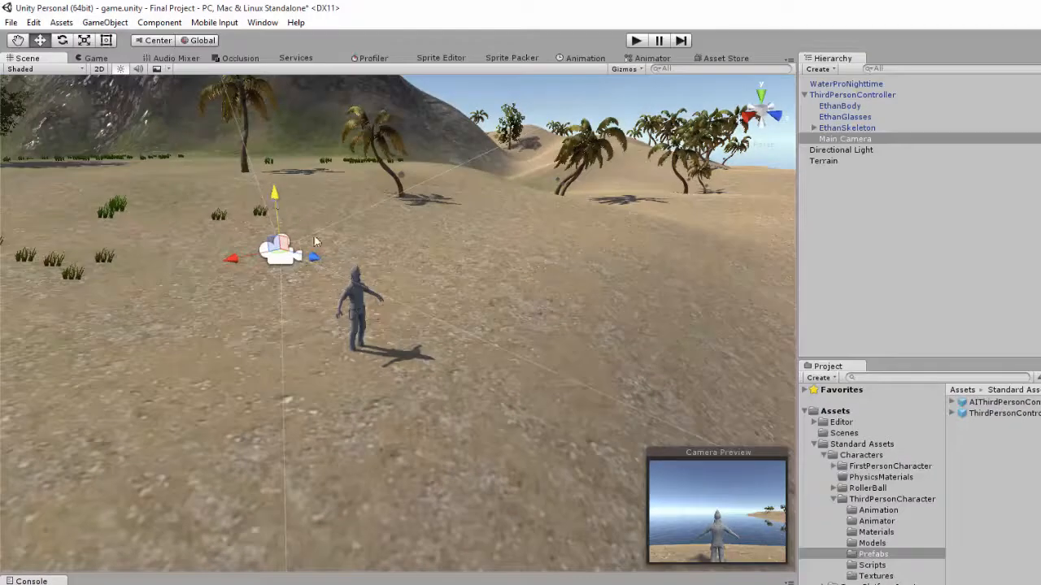
drag(314, 239, 272, 210)
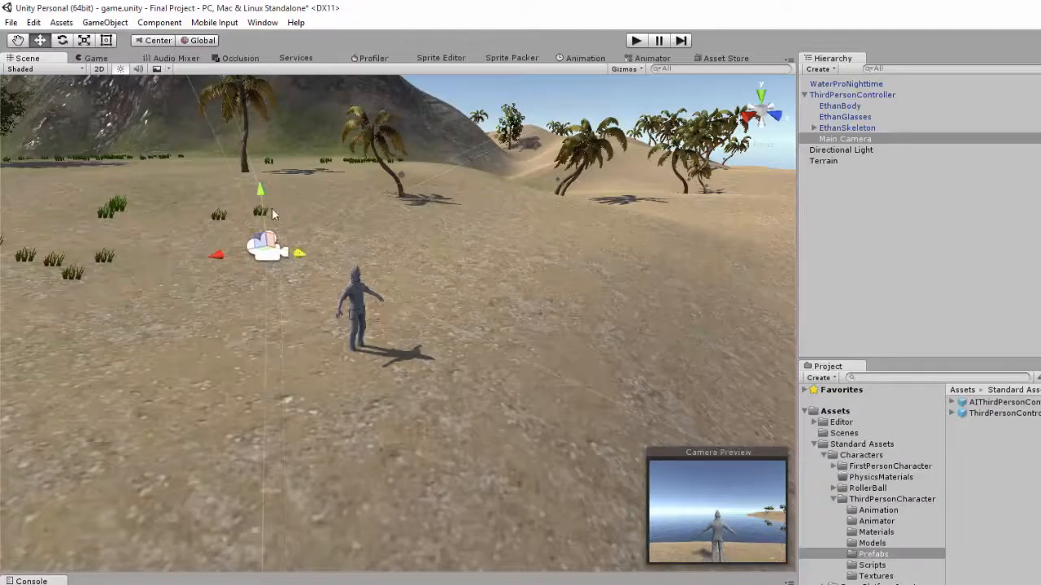
- Rotate Main Camera to tilt slightly downward toward the character, and deselect it
click(61, 42)
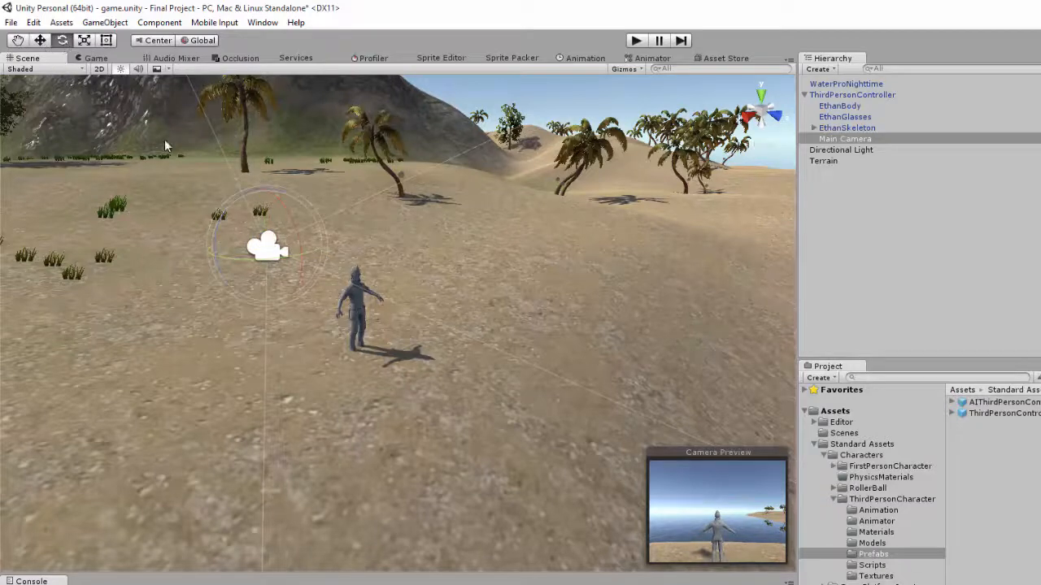
drag(292, 219, 294, 239)
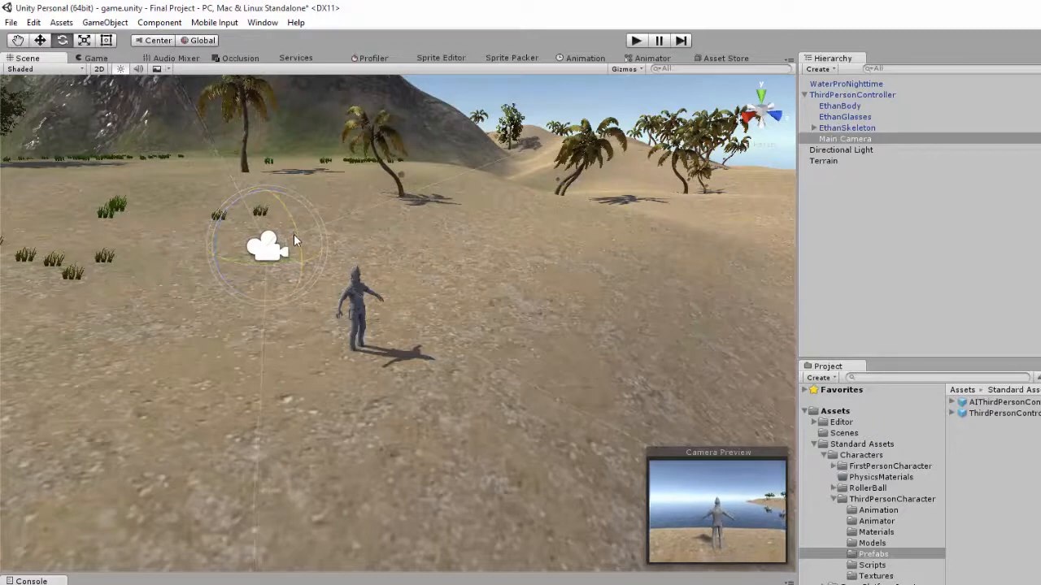
key(w)
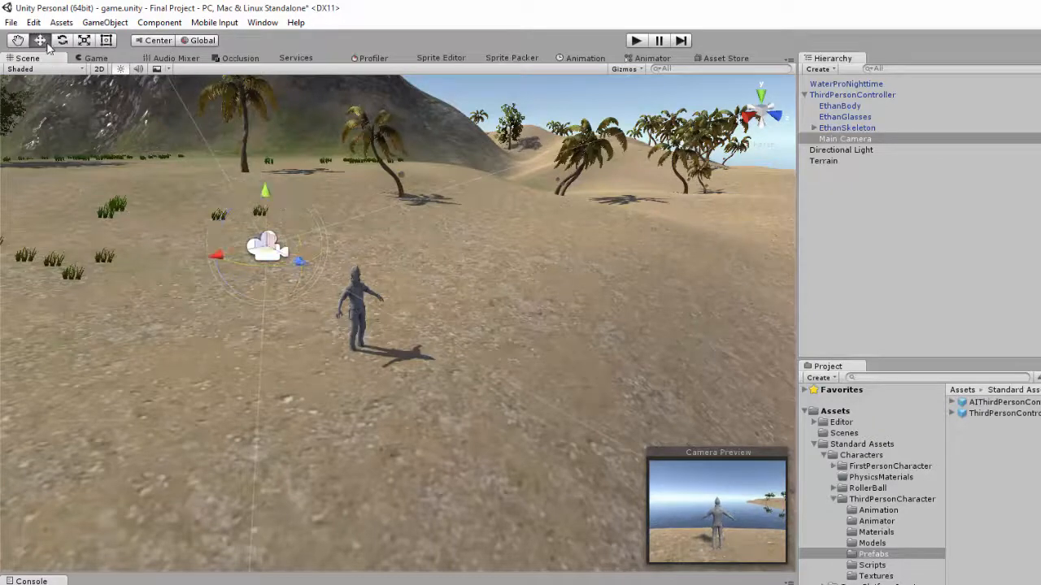
click(888, 271)
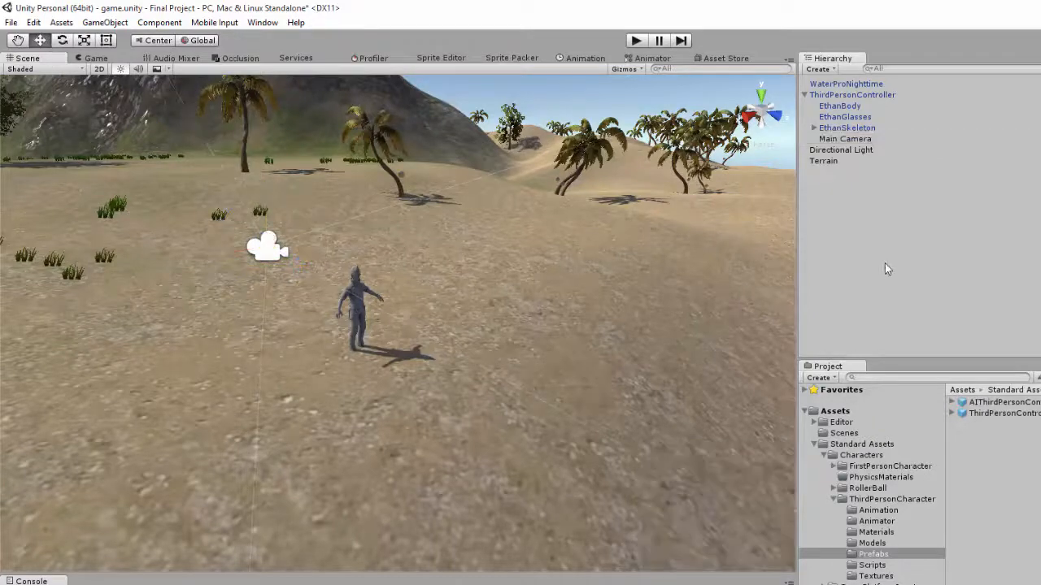
- Move Main Camera along its forward axis up to the character and back, leaving it a short distance behind the character
click(839, 139)
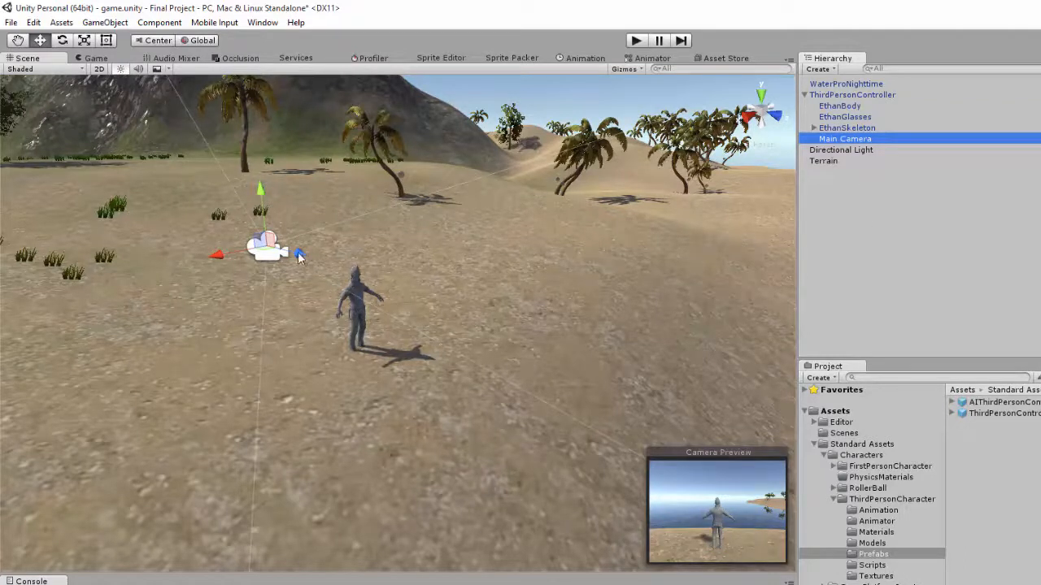
drag(299, 256, 364, 271)
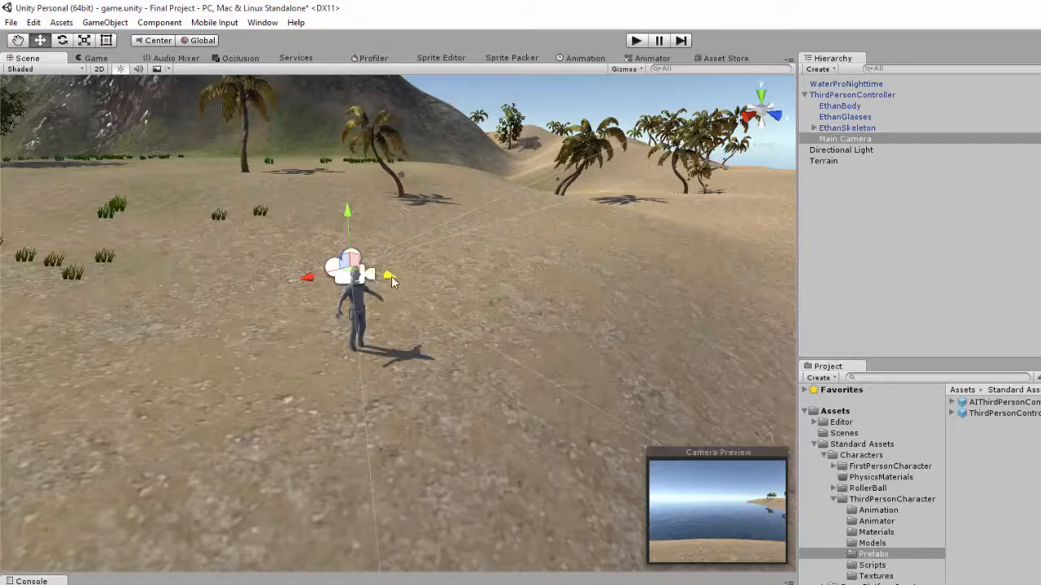
drag(398, 279, 314, 274)
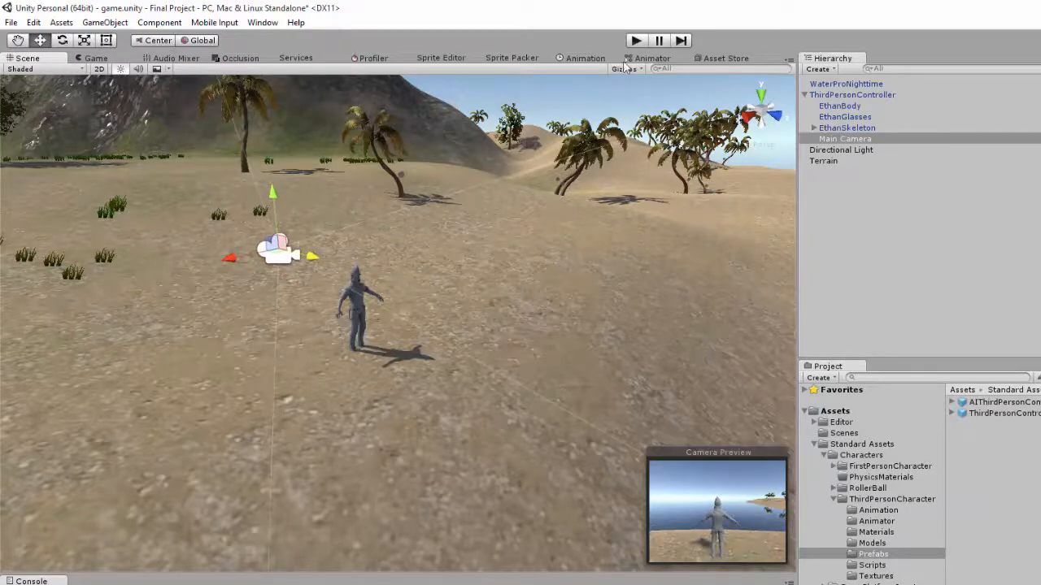
- Play the scene and run the character around the beach, turning both ways, to test how the camera follows
click(636, 41)
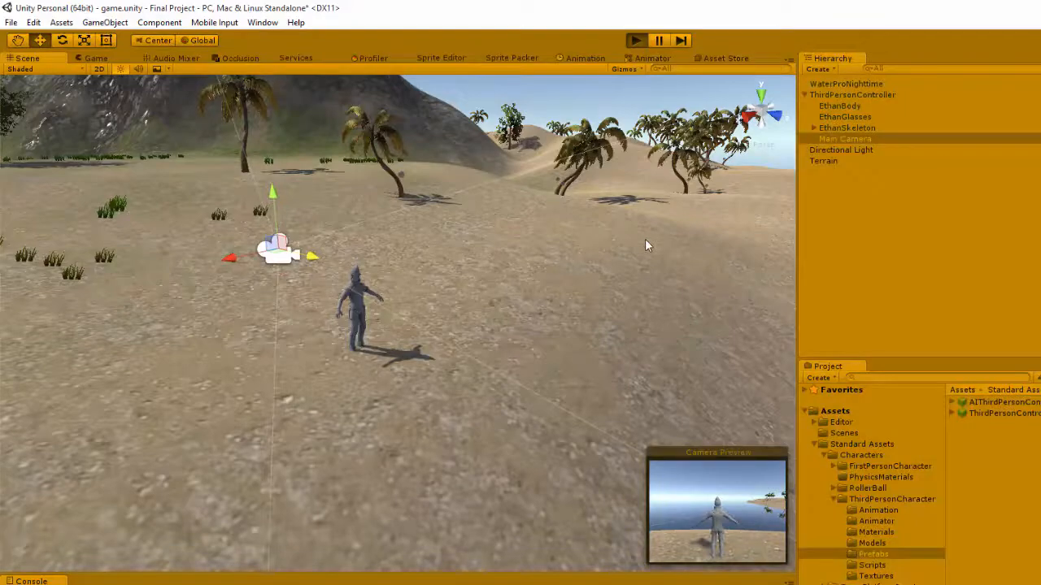
key(a)
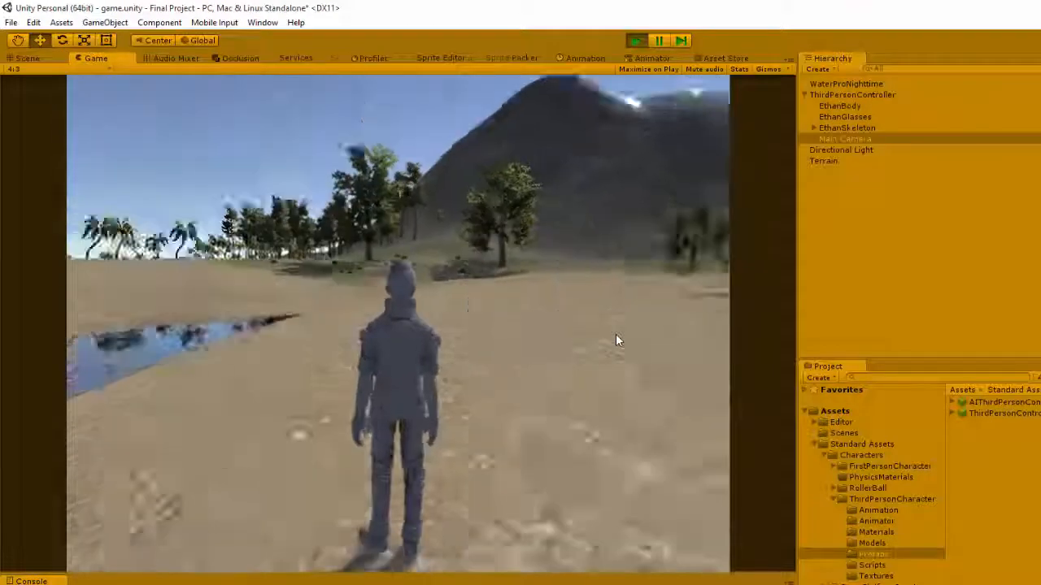
key(w)
key(d)
key(a)
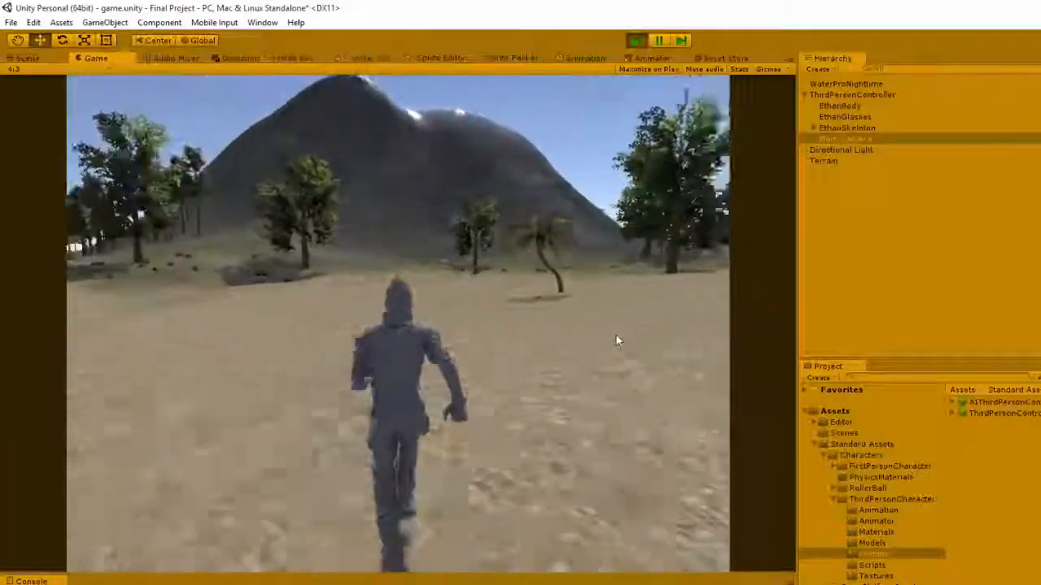
key(d)
key(a)
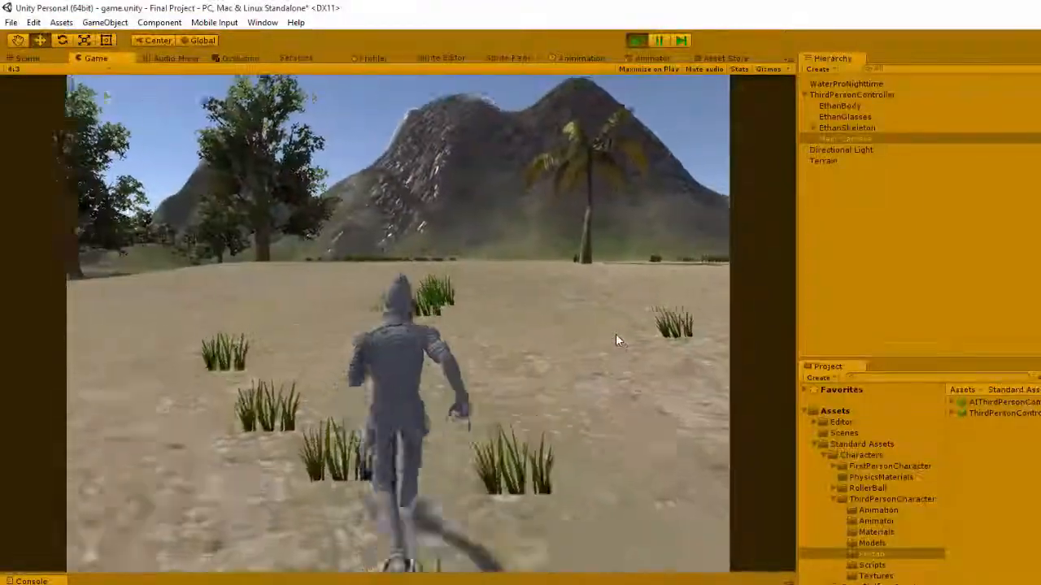
key(a)
key(w)
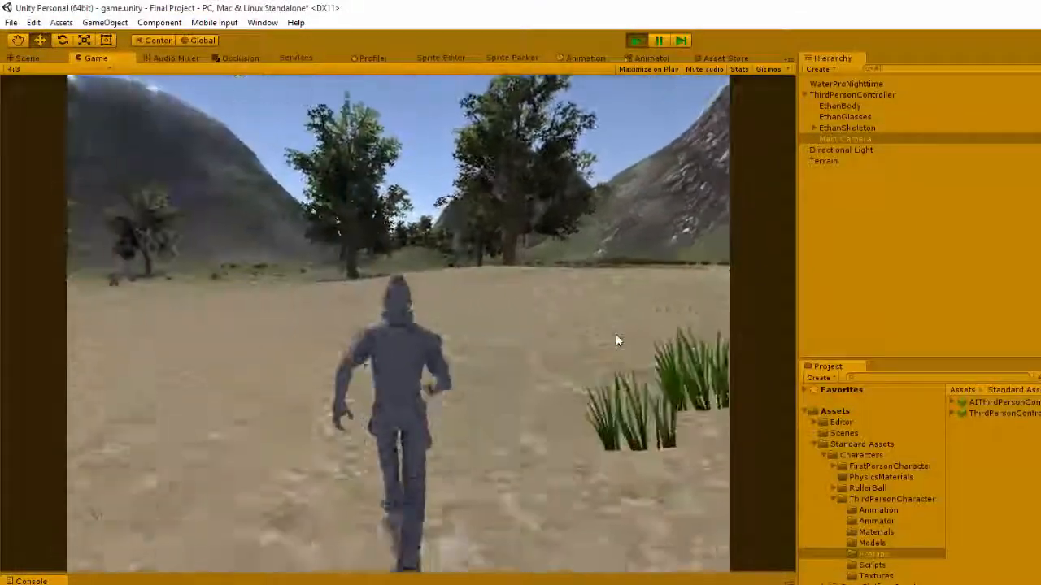
key(d)
key(a)
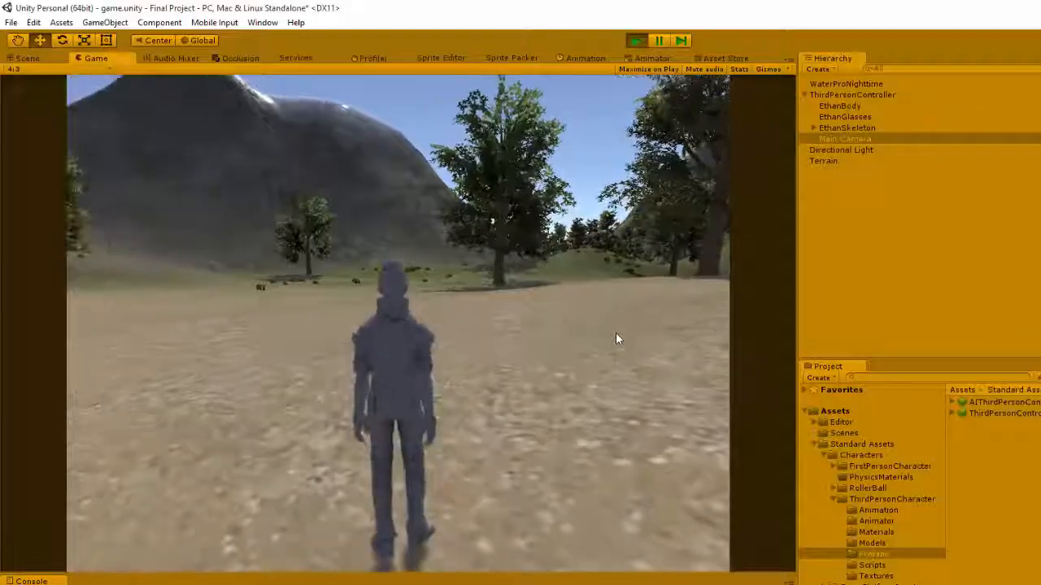
key(d)
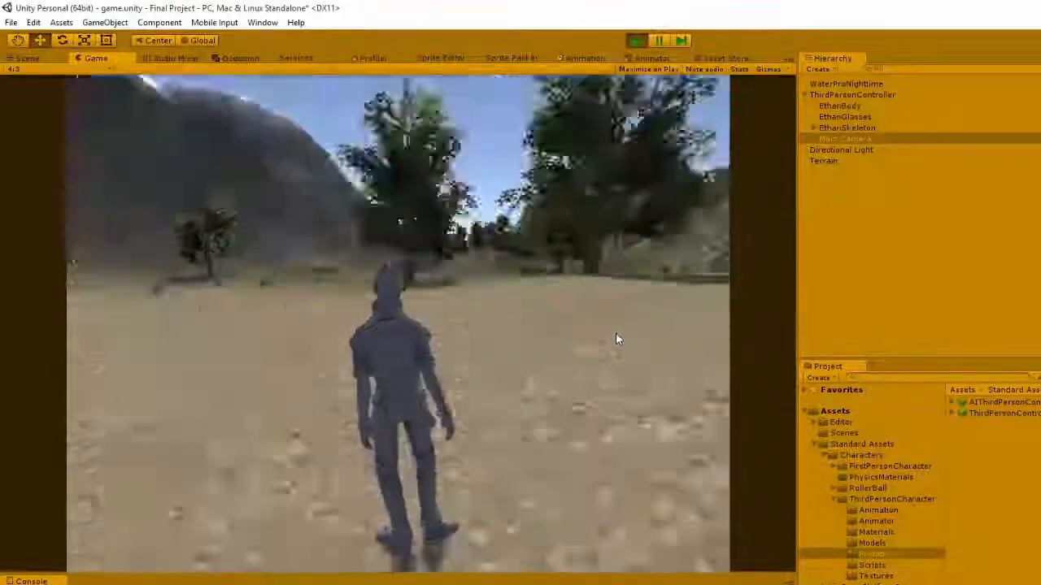
key(d)
key(a)
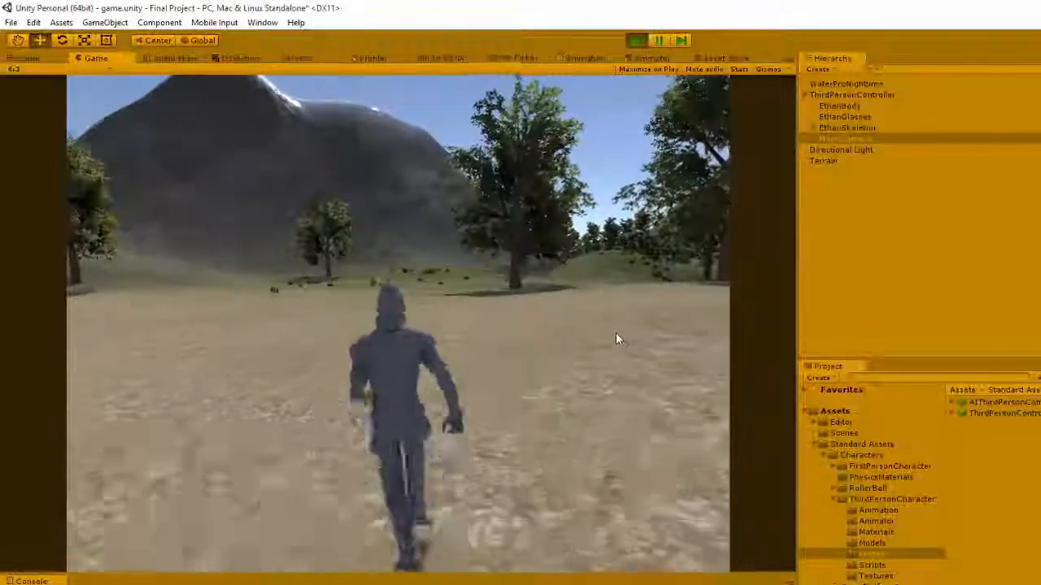
- Make the character crouch, turn, run and jump across the beach to try out its other movements
key(d)
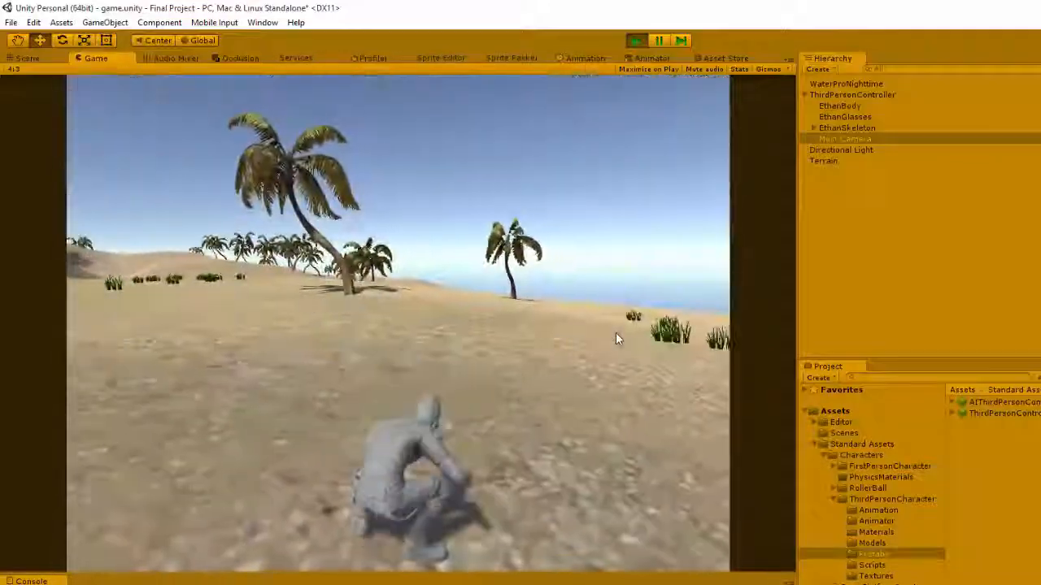
key(a)
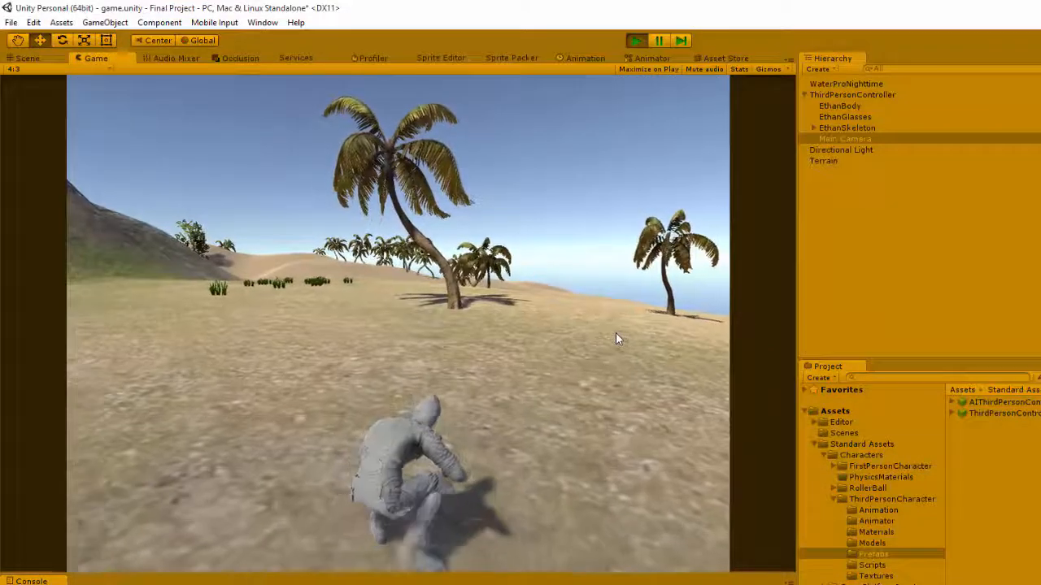
key(w)
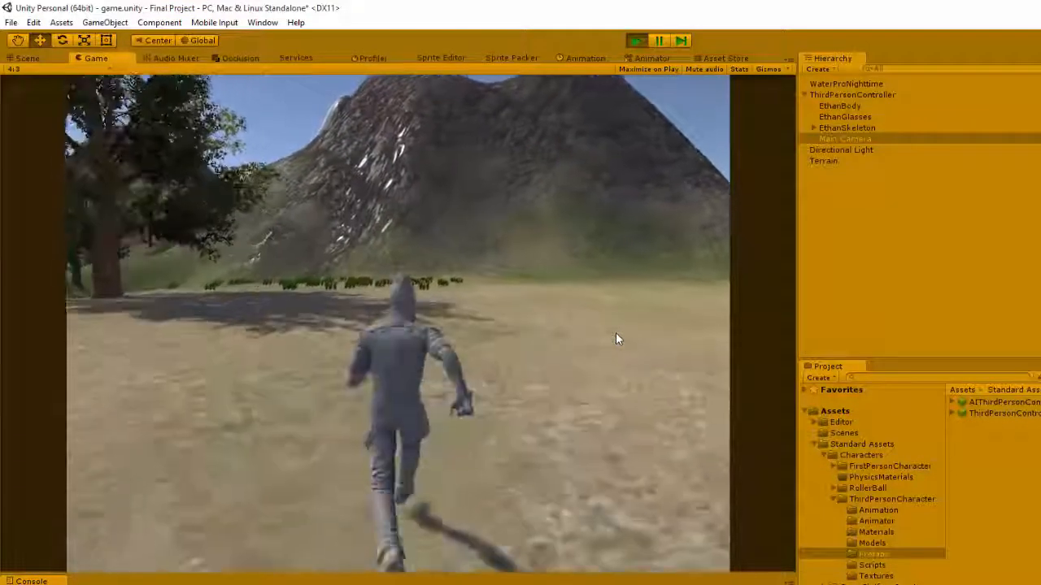
key(d)
key(space)
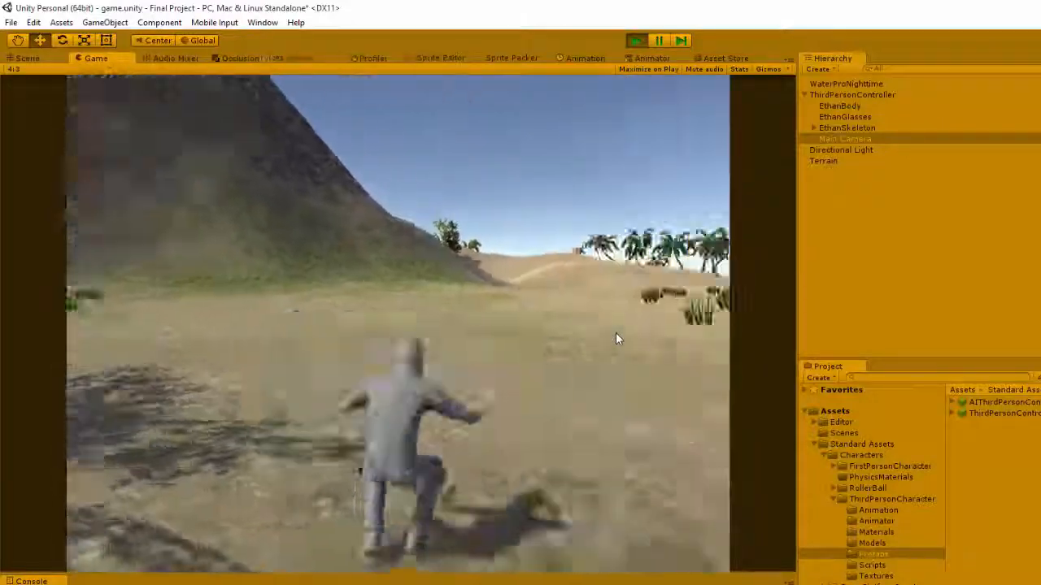
key(d)
key(w)
key(space)
key(space)
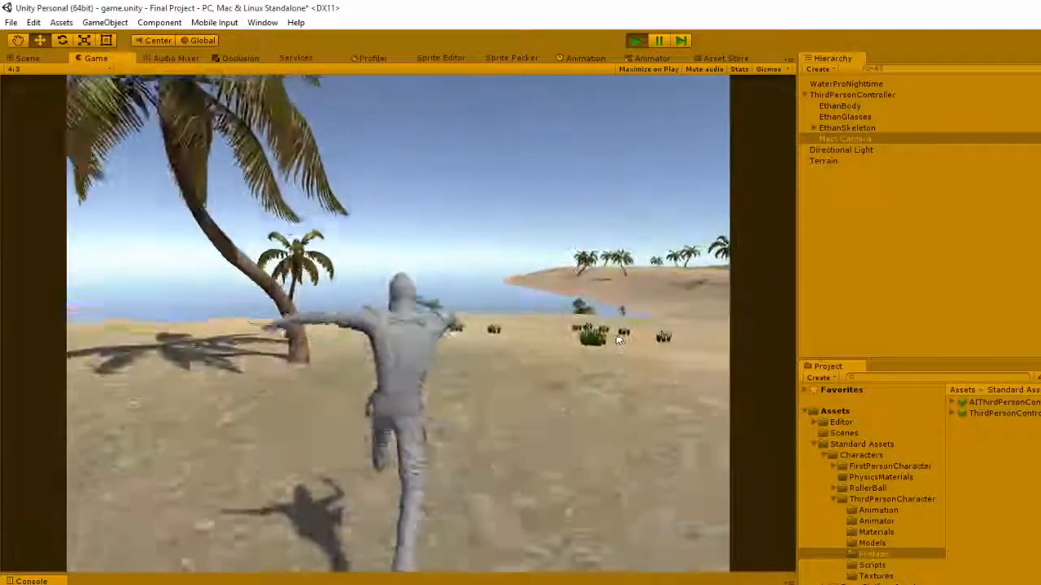
key(d)
key(space)
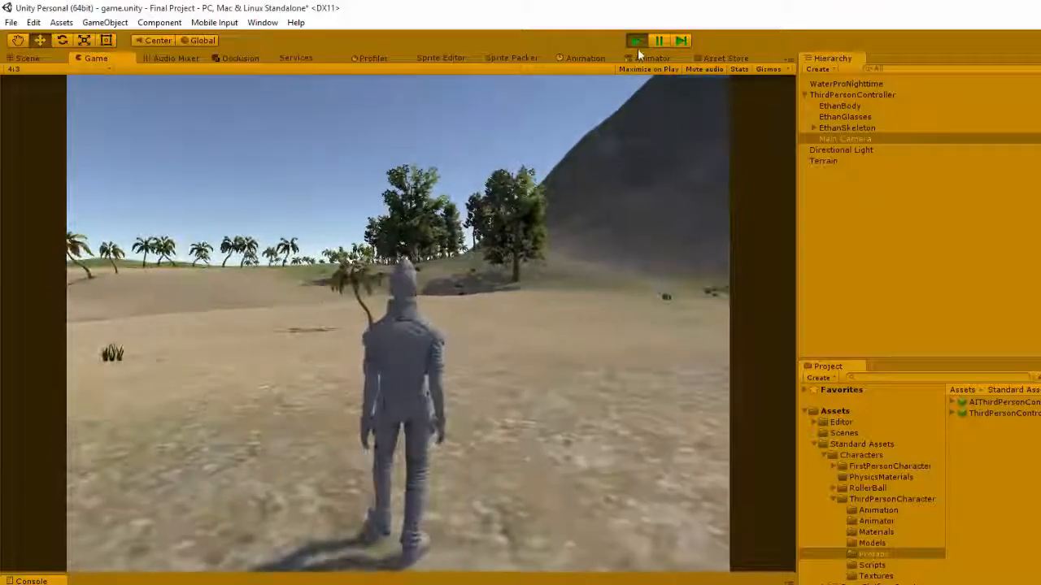
- Set ThirdPersonController's Jump Power to 8 while the scene is still playing
click(849, 93)
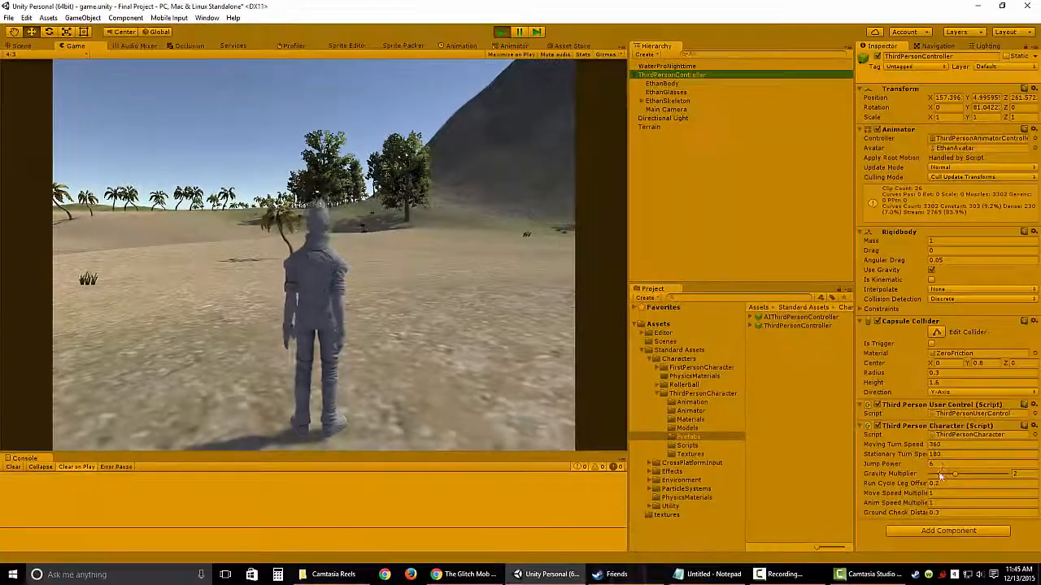
click(938, 464)
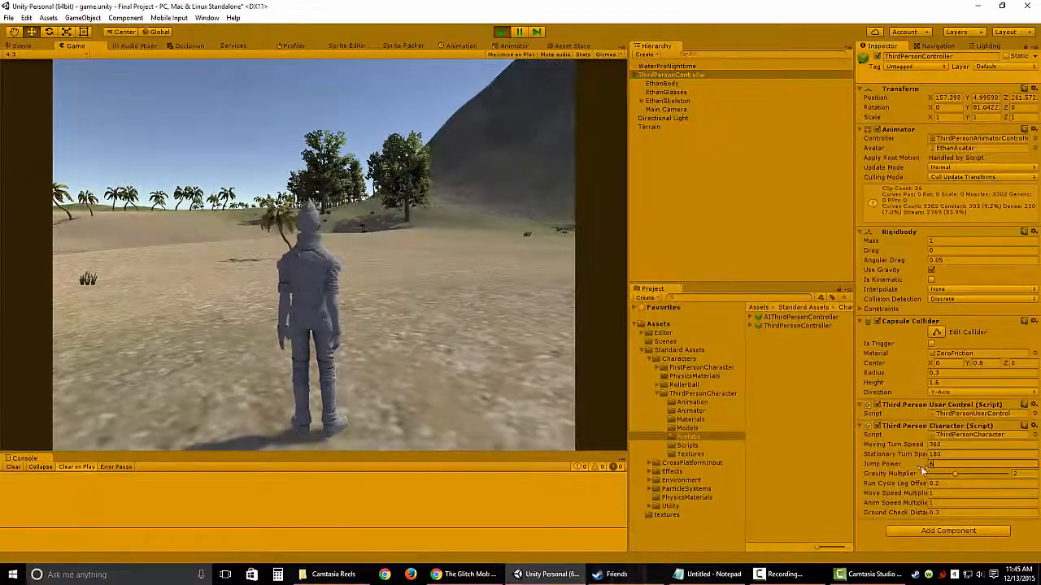
double_click(934, 465)
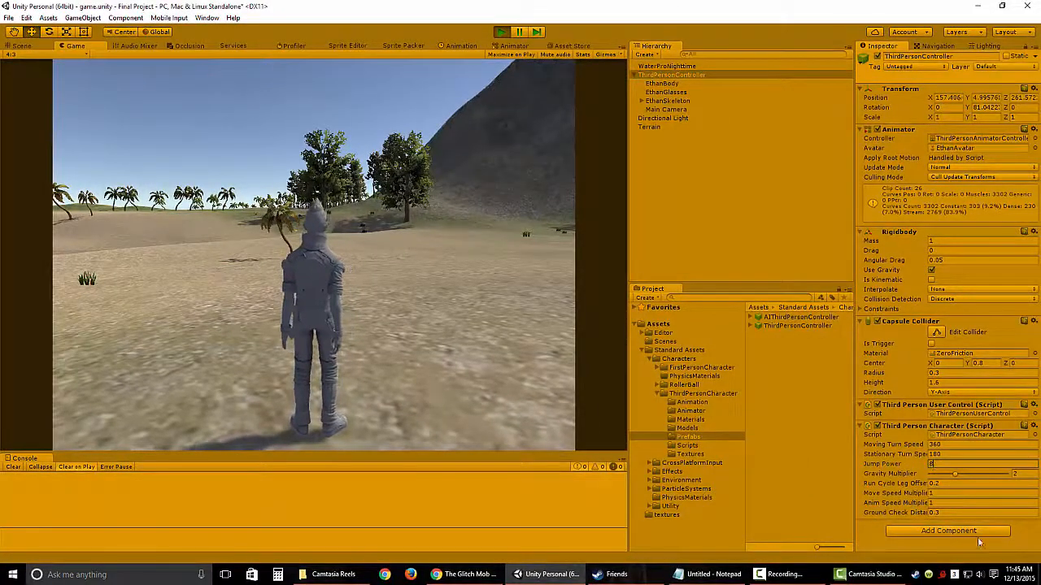
text(8)
key(Return)
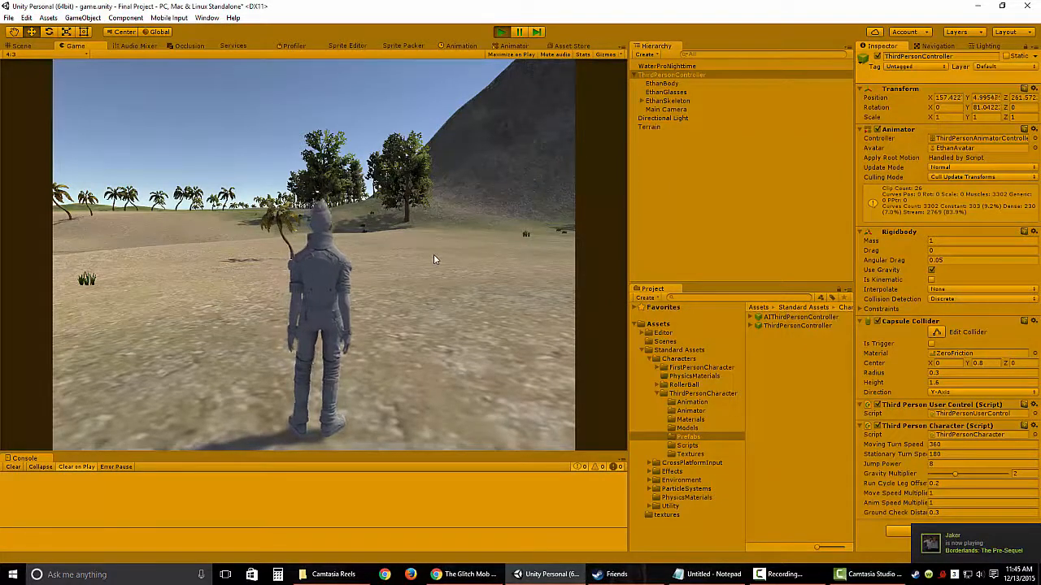
- Walk, turn and jump with the character to test the new jump height, and stop playing the scene
key(w)
key(d)
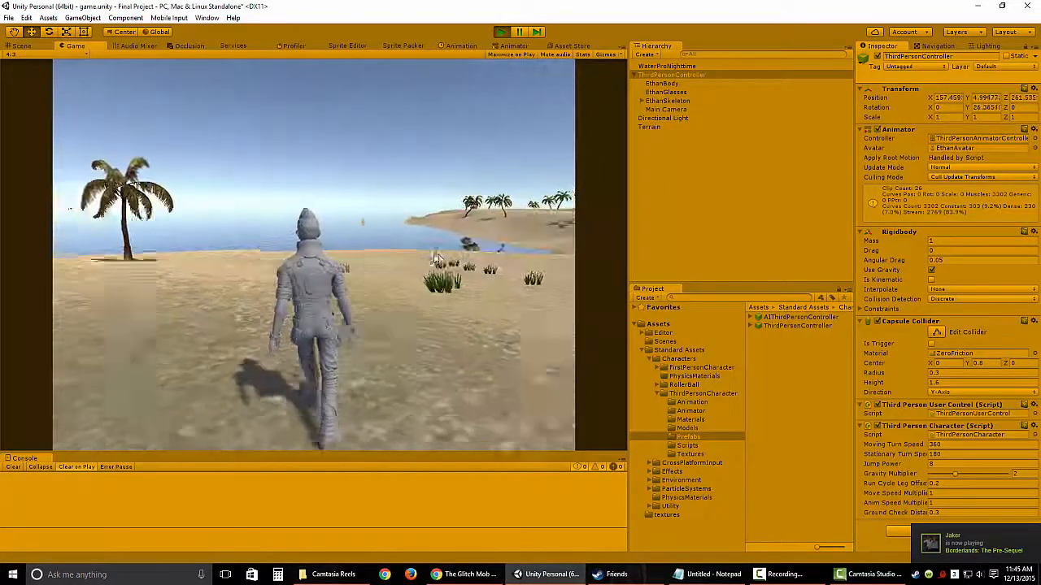
key(d)
key(a)
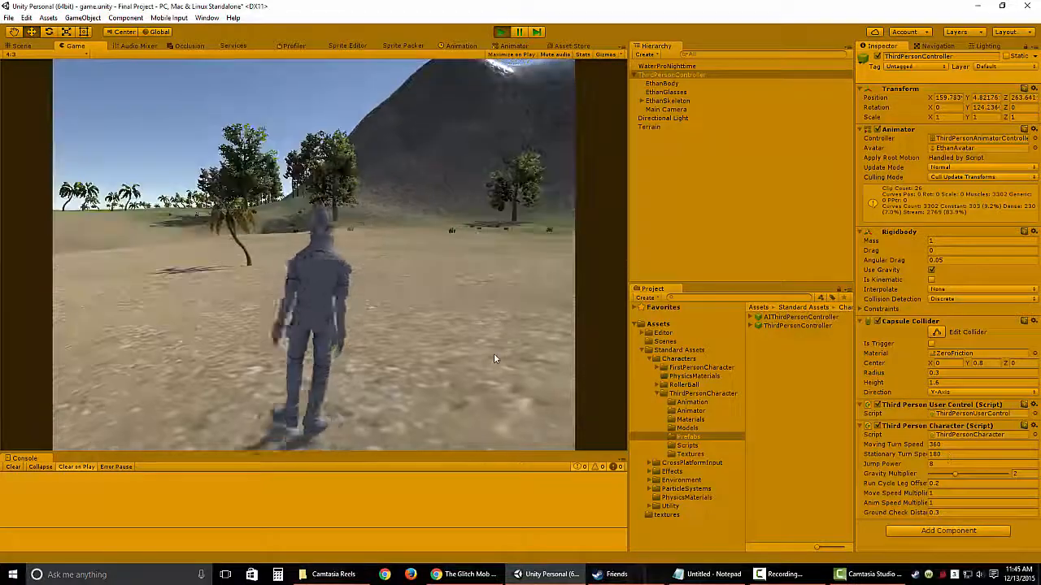
key(d)
key(a)
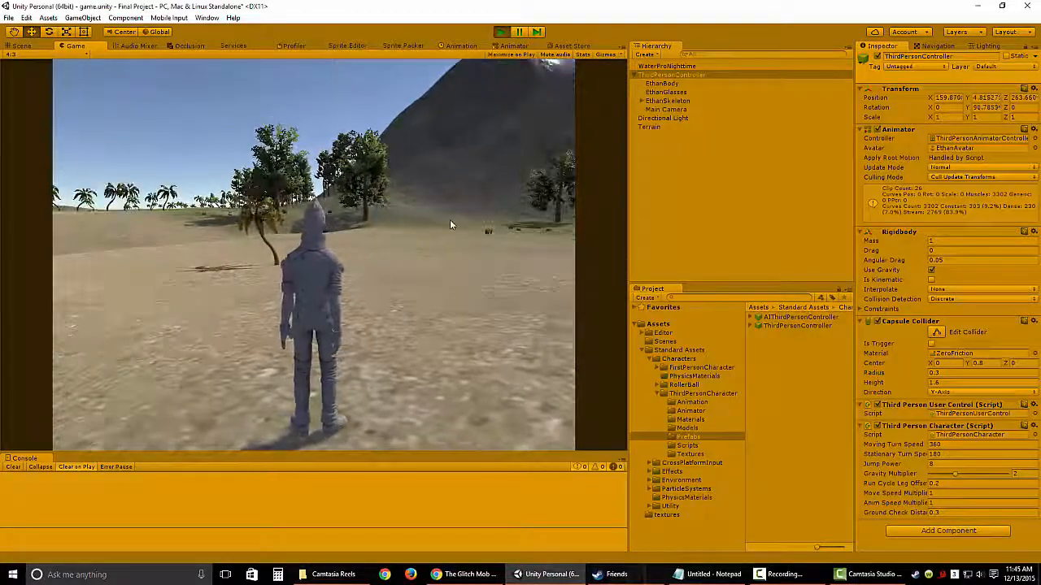
key(w)
key(a)
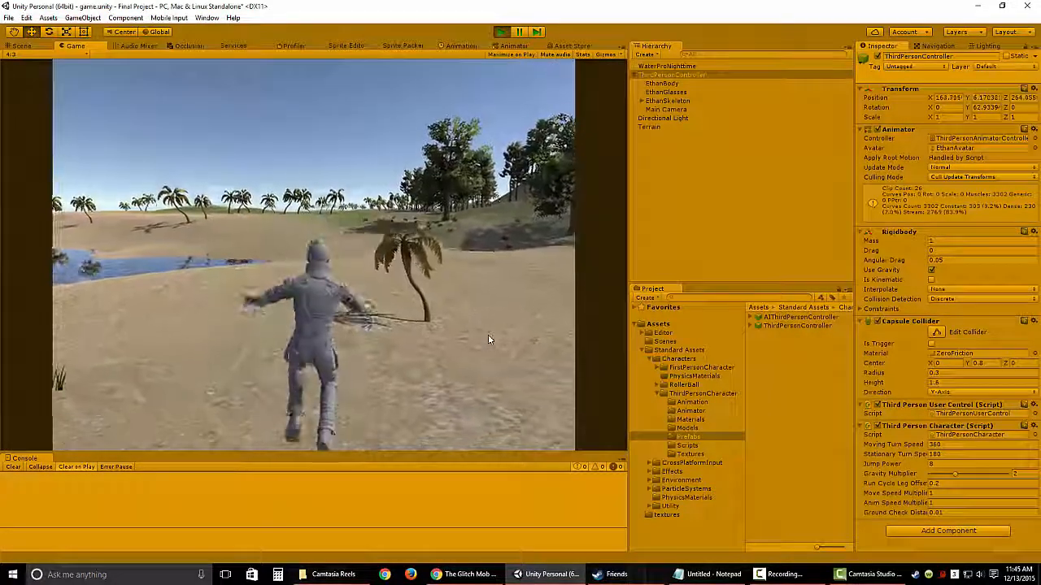
key(space)
key(space)
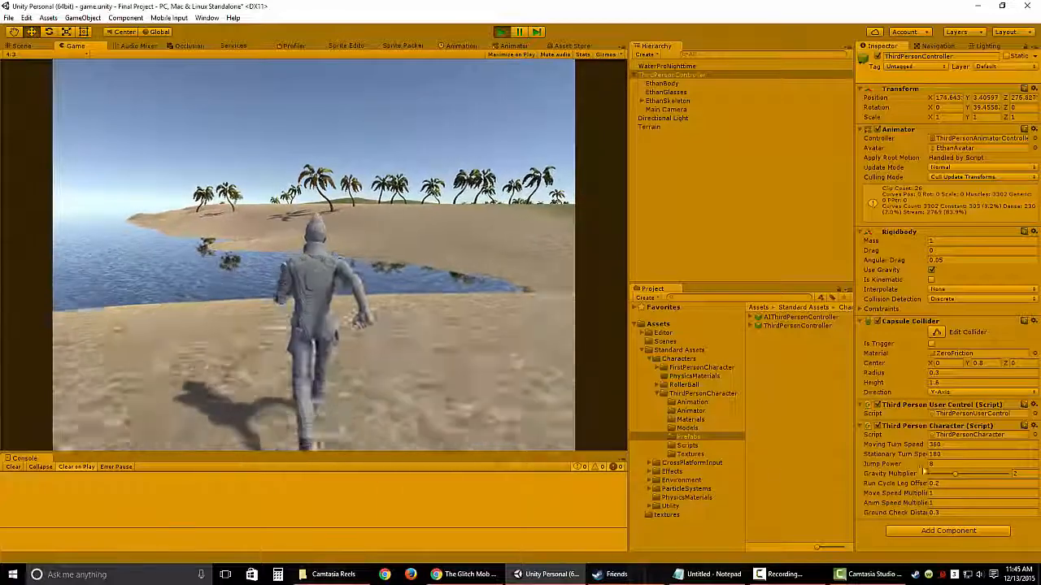
key(d)
key(space)
key(a)
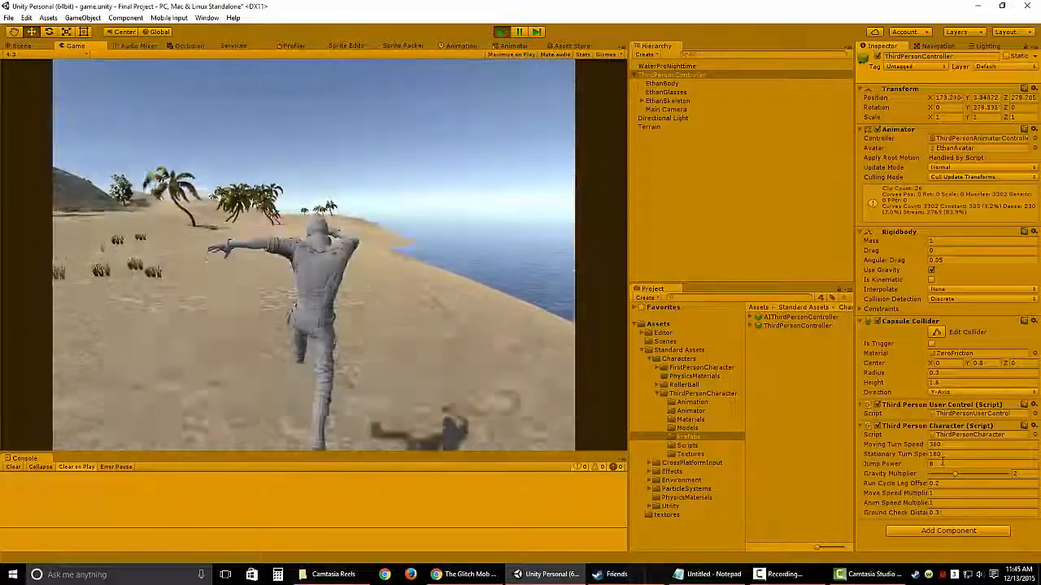
key(ctrl+p)
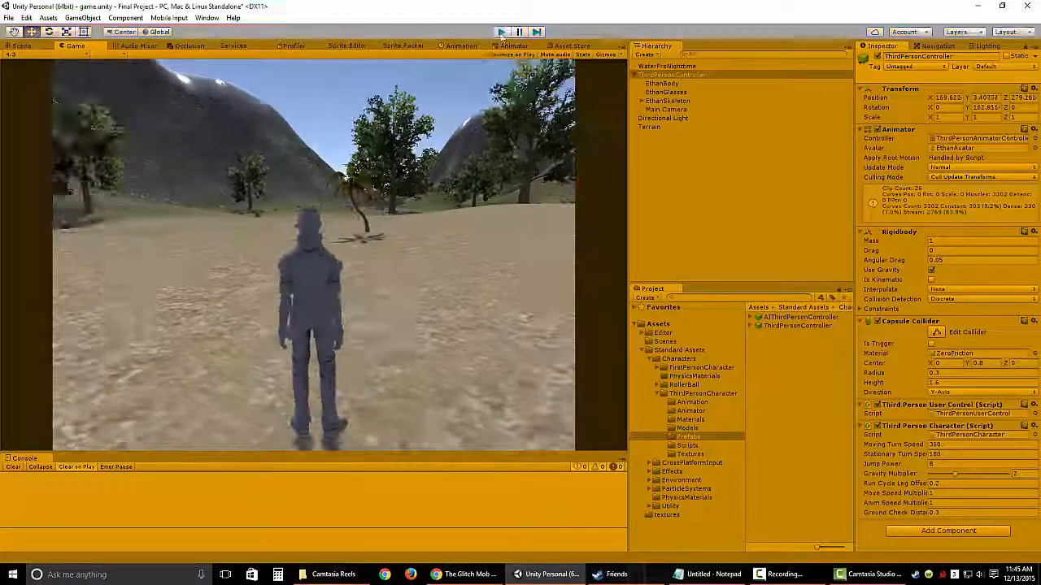
- Set ThirdPersonController's Jump Power to 8 in edit mode, deselect it and collapse its child objects
click(887, 465)
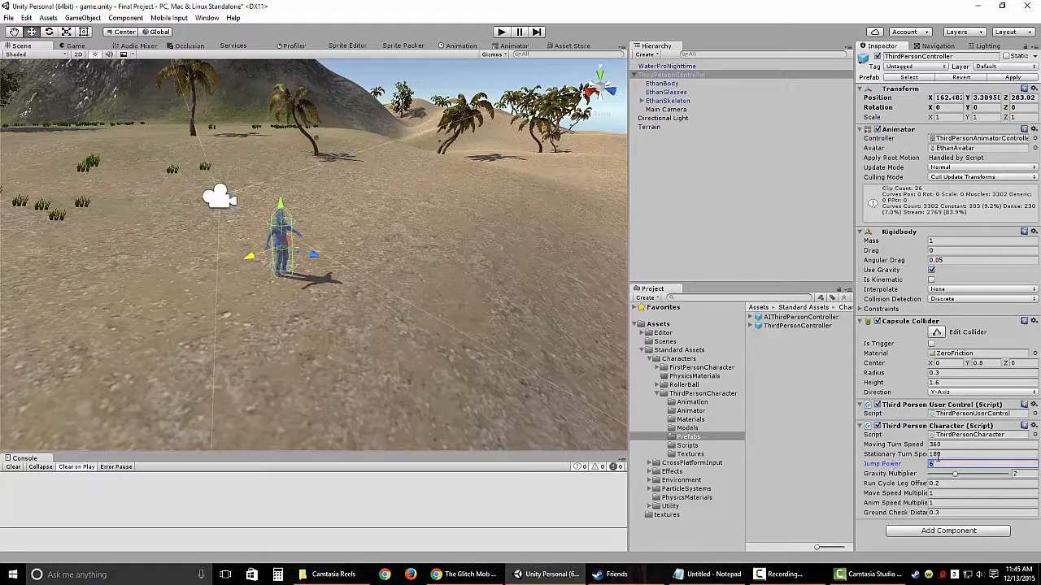
text(8)
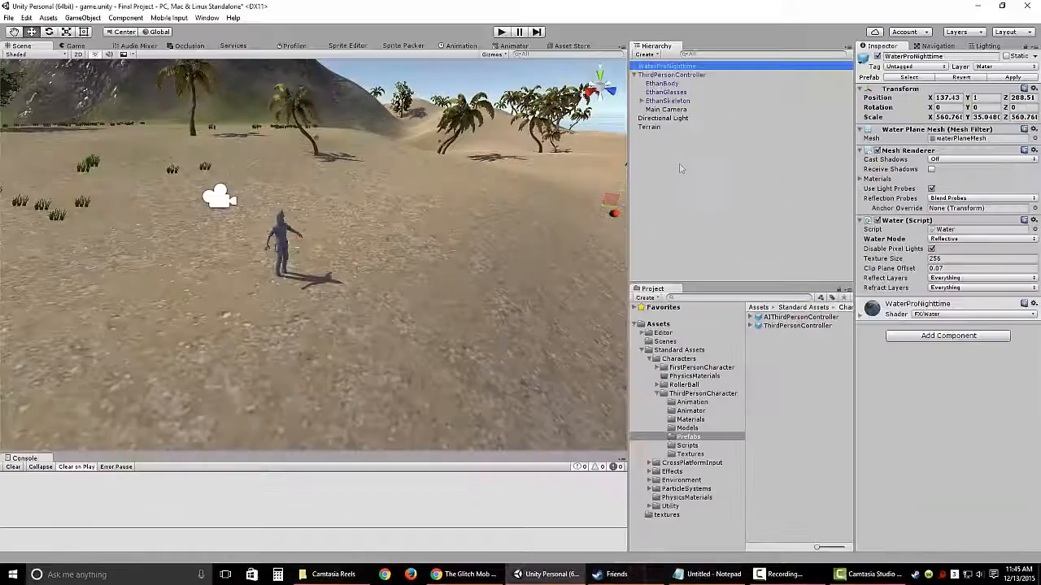
click(672, 75)
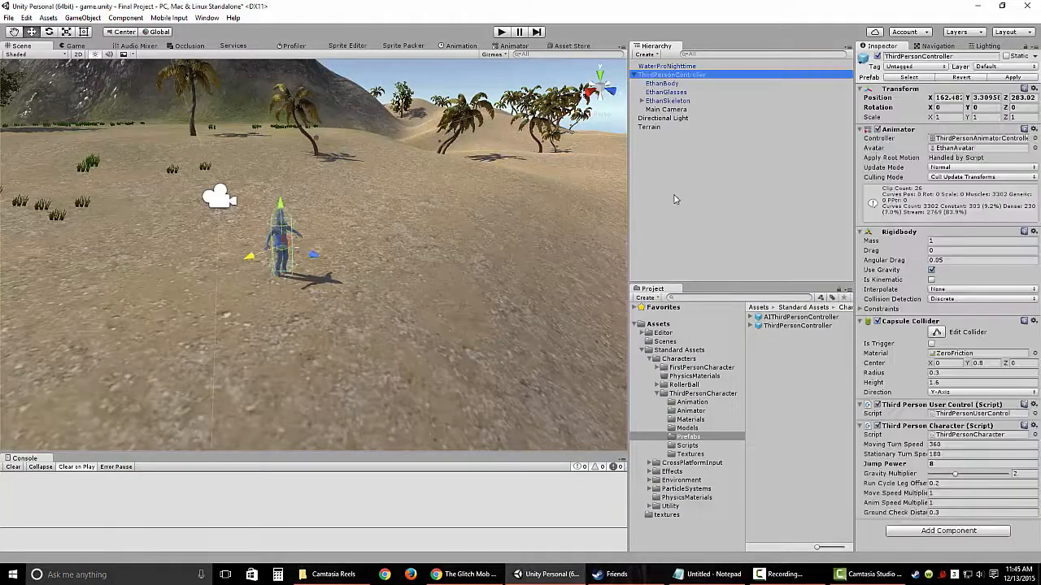
click(673, 198)
click(635, 75)
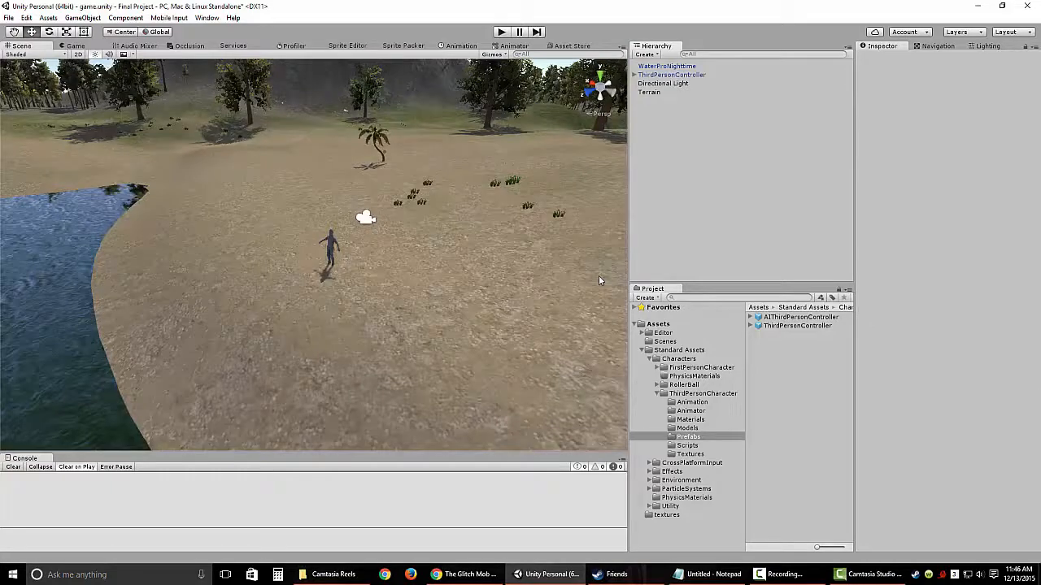
- Save the project
alt+drag(597, 279, 527, 307)
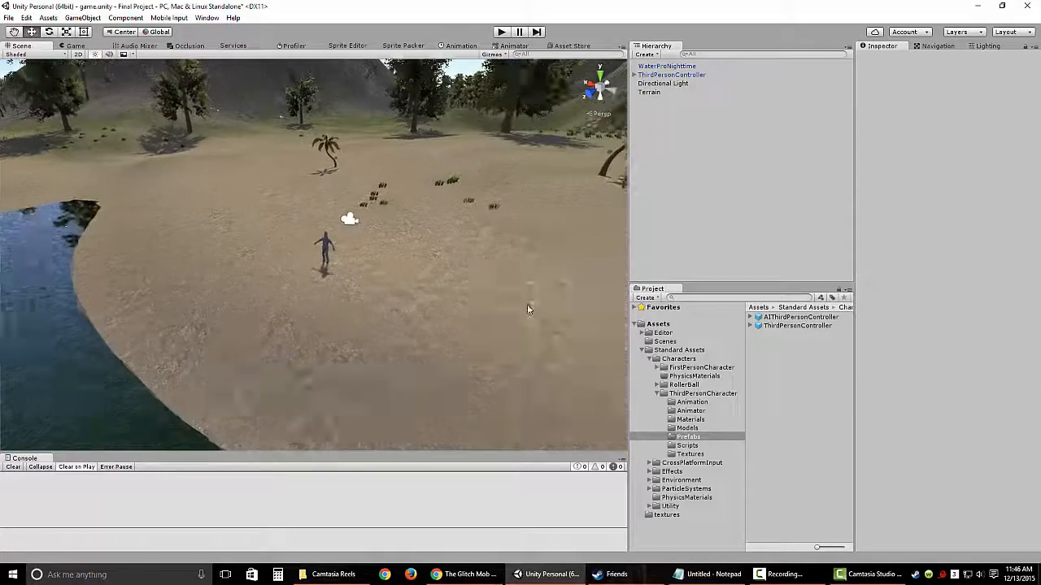
scroll(527, 307, down, 5)
scroll(526, 307, down, 2)
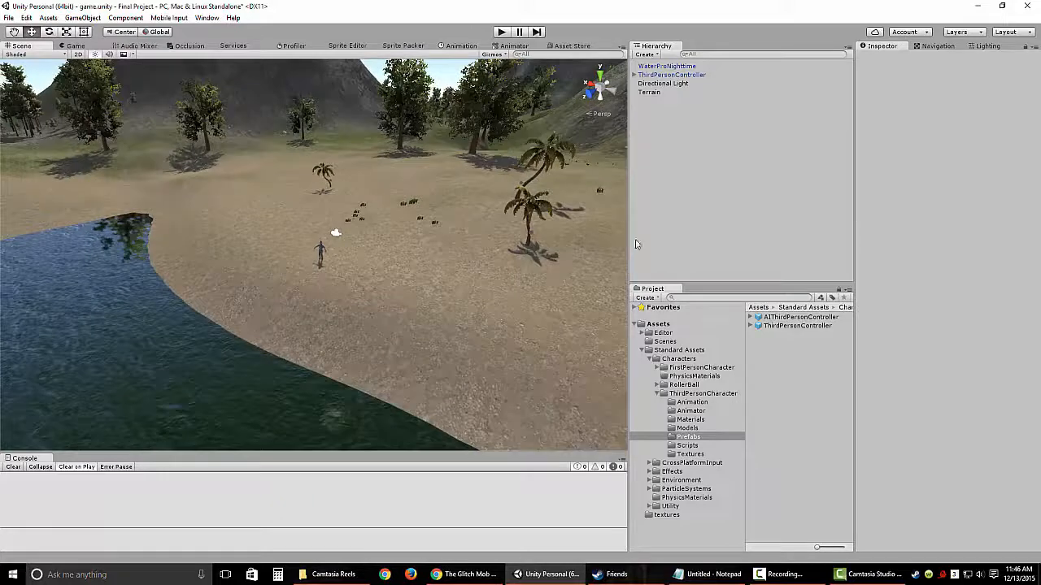
click(8, 18)
click(8, 18)
click(10, 17)
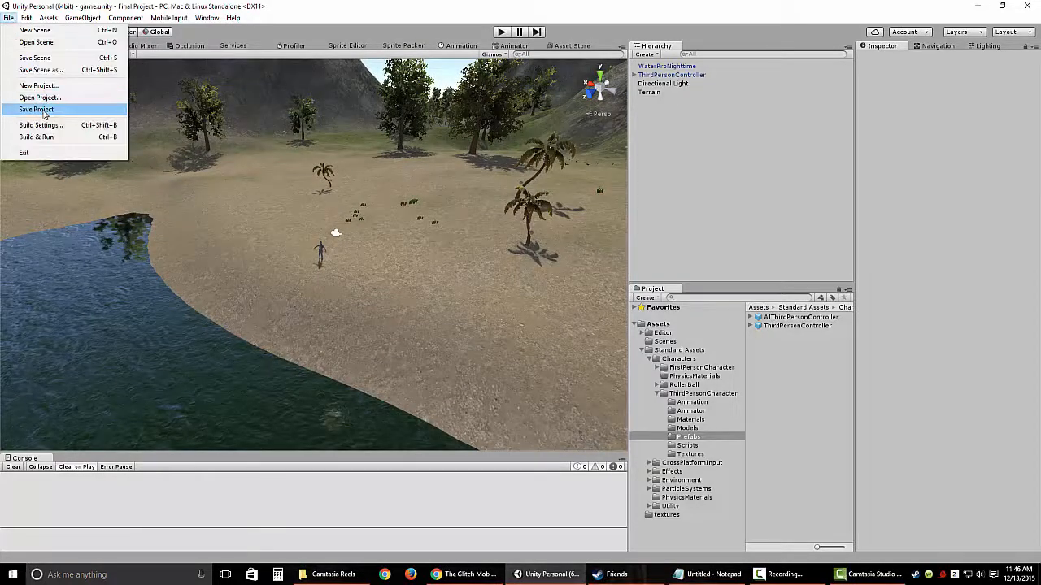
click(36, 109)
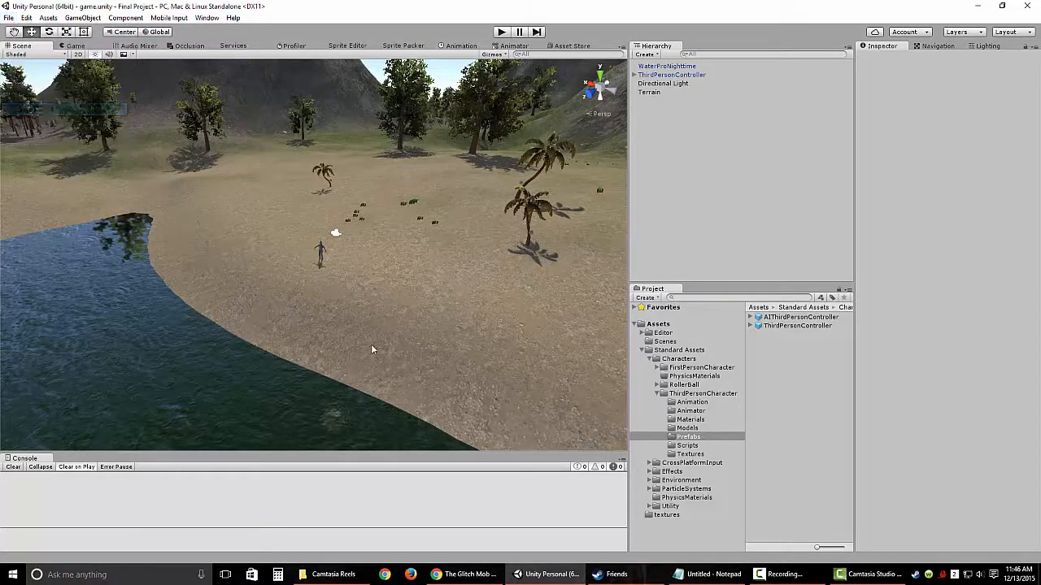